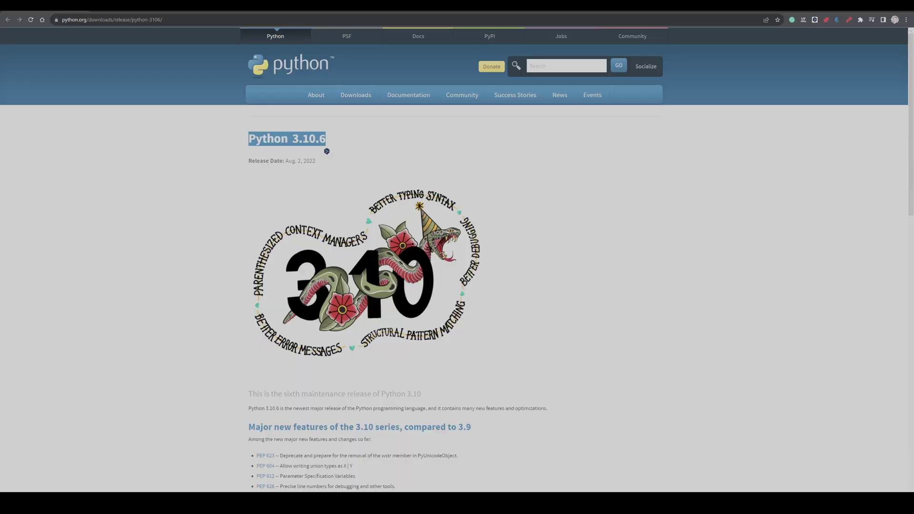
scroll(183, 271, "down", 1)
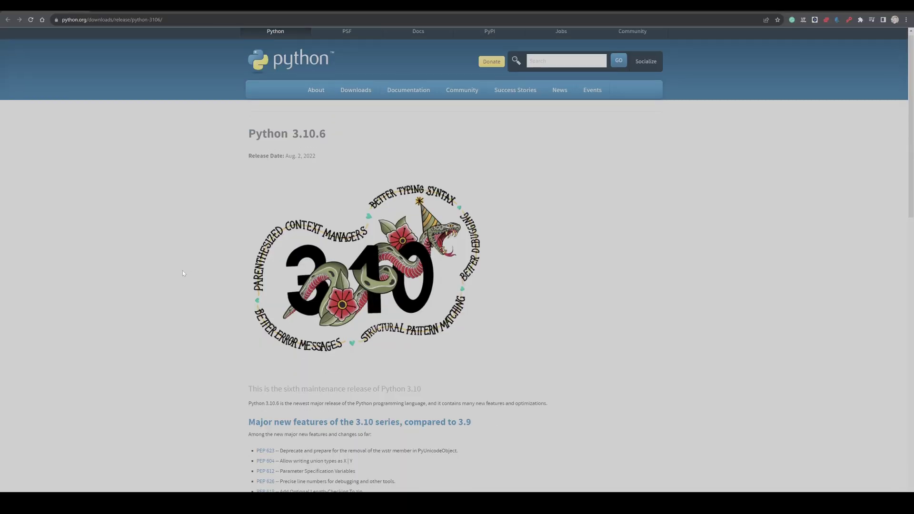
scroll(200, 272, "down", 2)
scroll(219, 274, "down", 1)
scroll(234, 228, "down", 2)
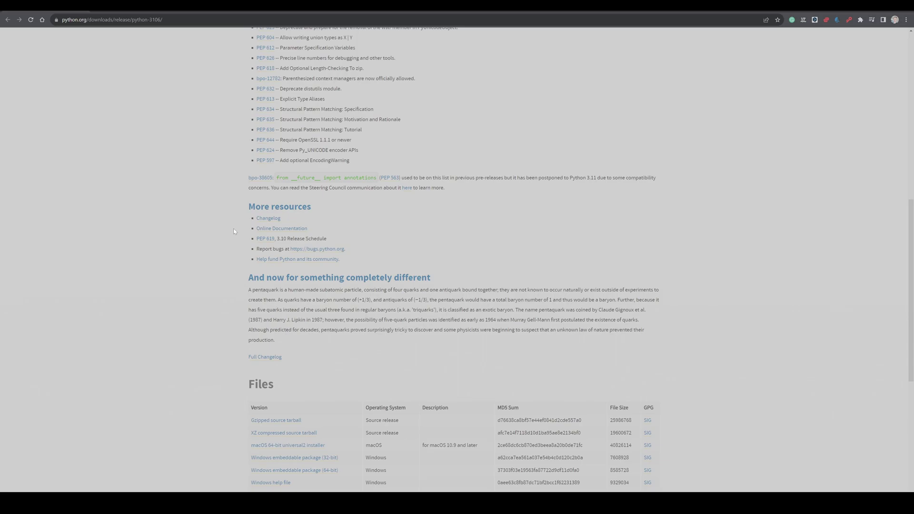
scroll(234, 229, "down", 1)
scroll(233, 229, "down", 1)
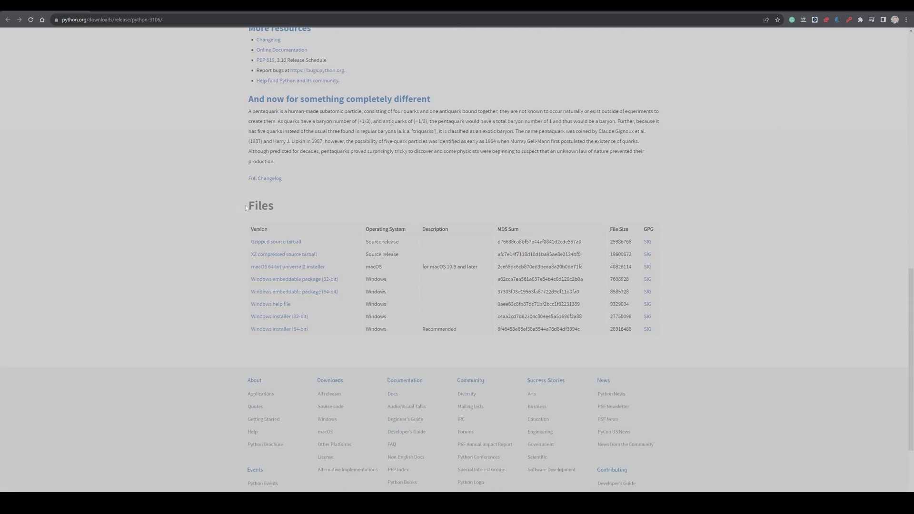
- Download the Python 3.10.6 'Windows installer (64-bit)' and save it to Downloads
left_click(276, 332)
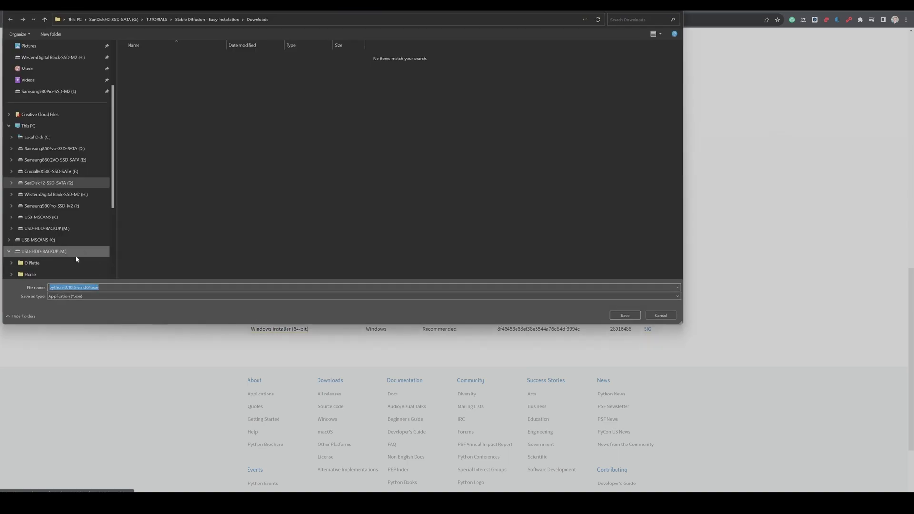
left_click(621, 316)
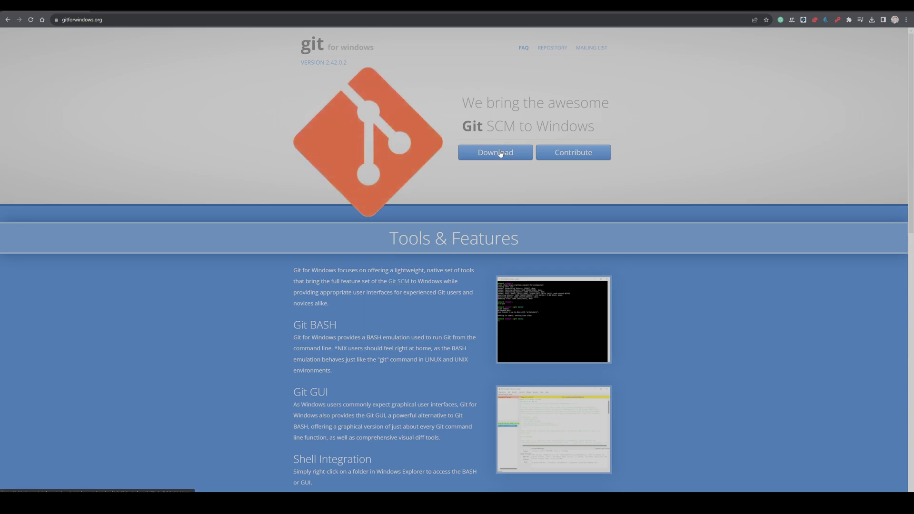
- Download the Git-2.42.0.2-64-bit installer from gitforwindows.org and save it to Downloads
left_click(499, 153)
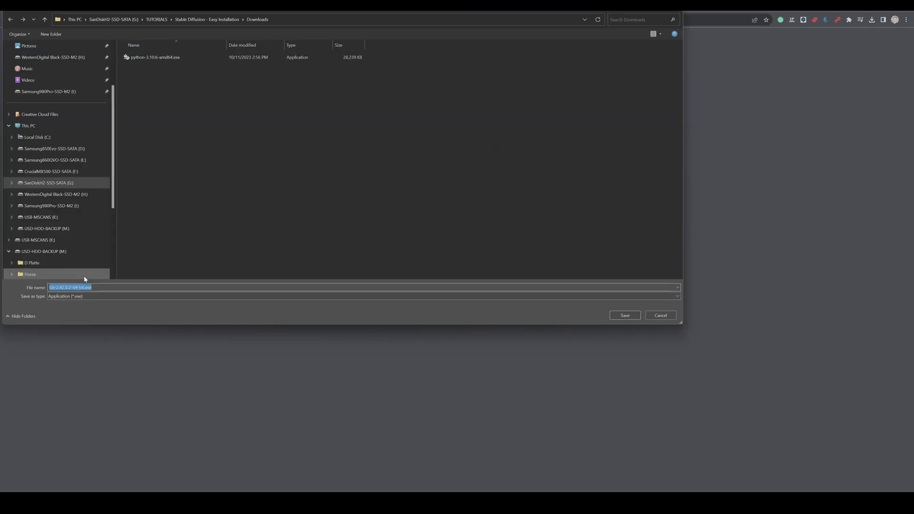
left_click(618, 316)
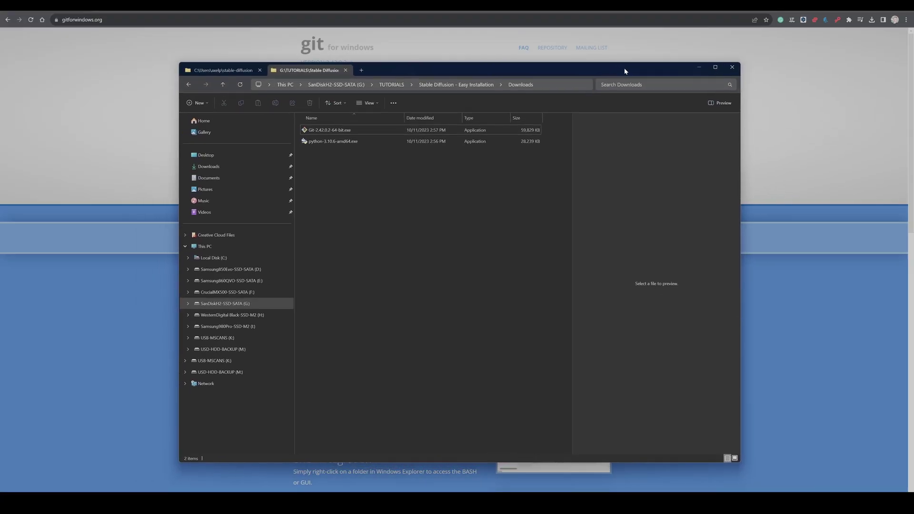
- Run Git-2.42.0.2-64-bit.exe, accept every default setup page, install, and finish
double_click(321, 130)
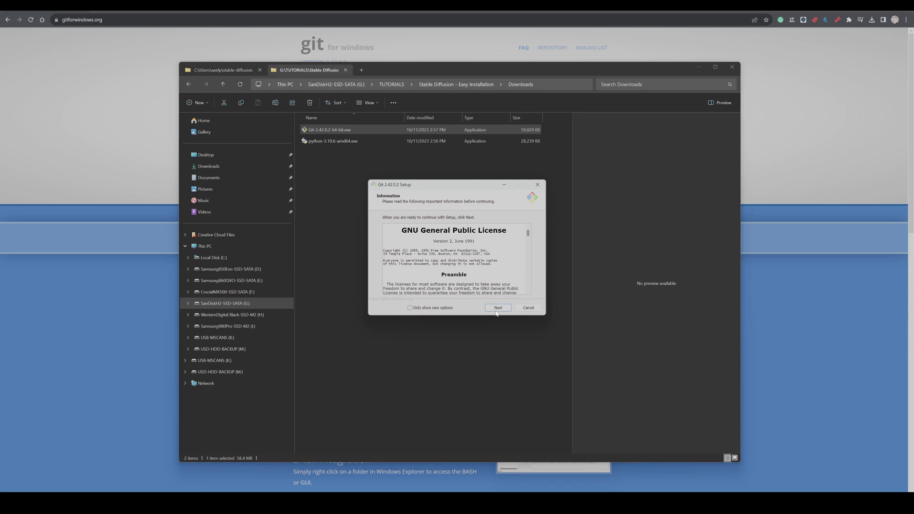
left_click(499, 308)
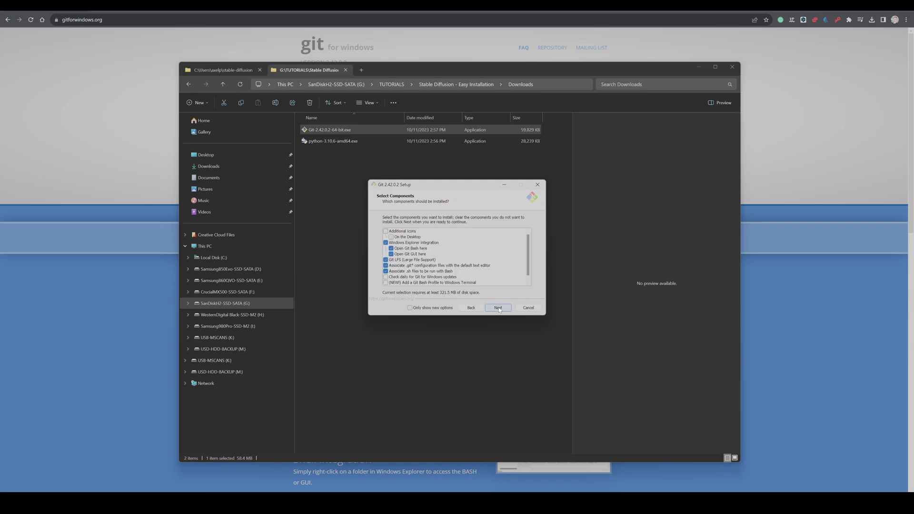
left_click(500, 308)
left_click(500, 309)
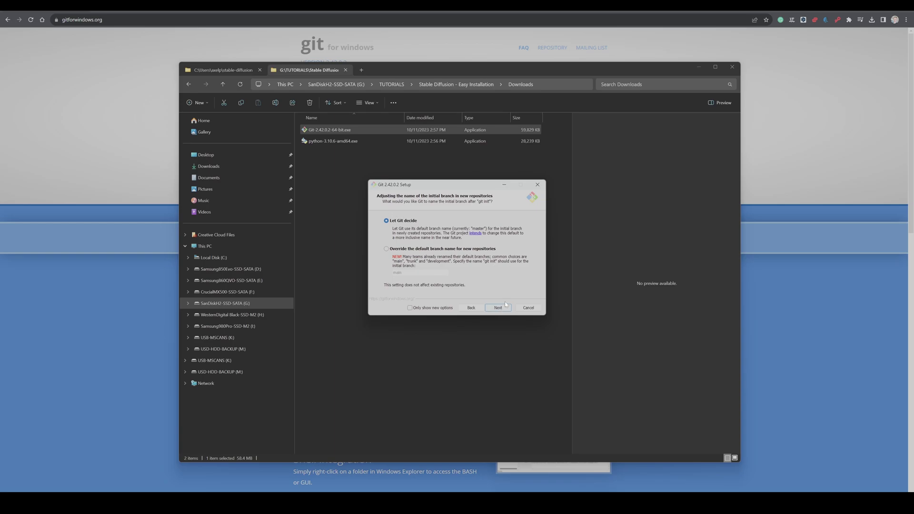
left_click(504, 308)
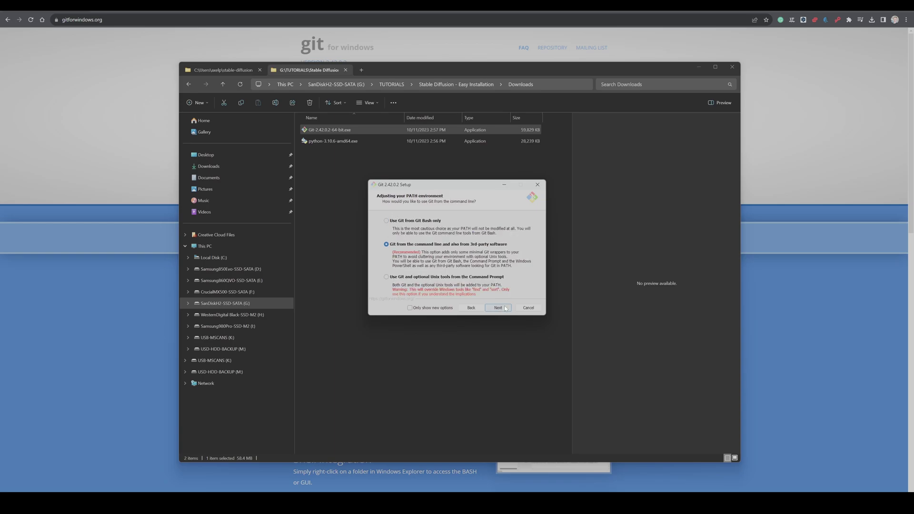
left_click(505, 308)
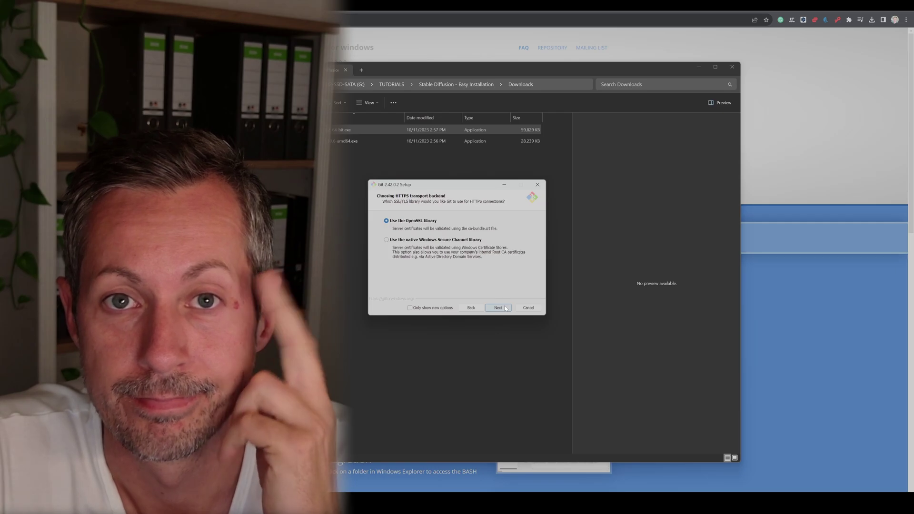
left_click(505, 308)
left_click(506, 308)
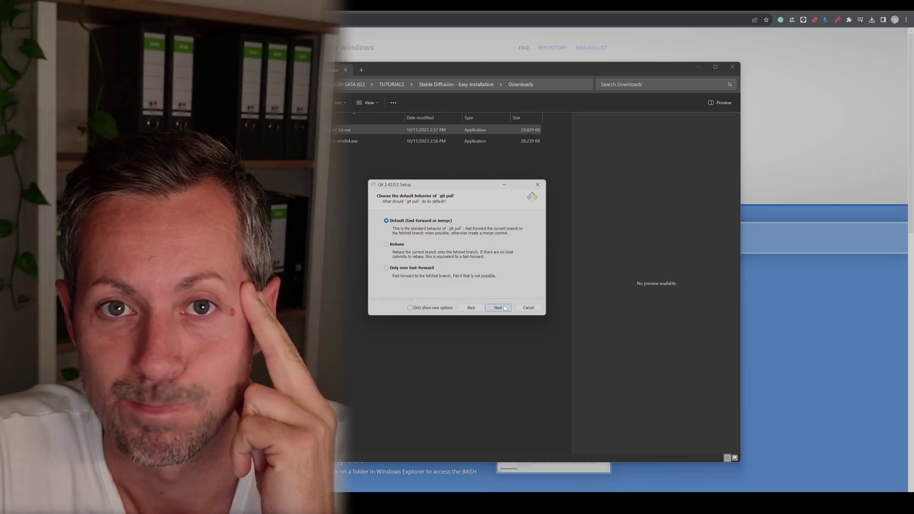
left_click(505, 308)
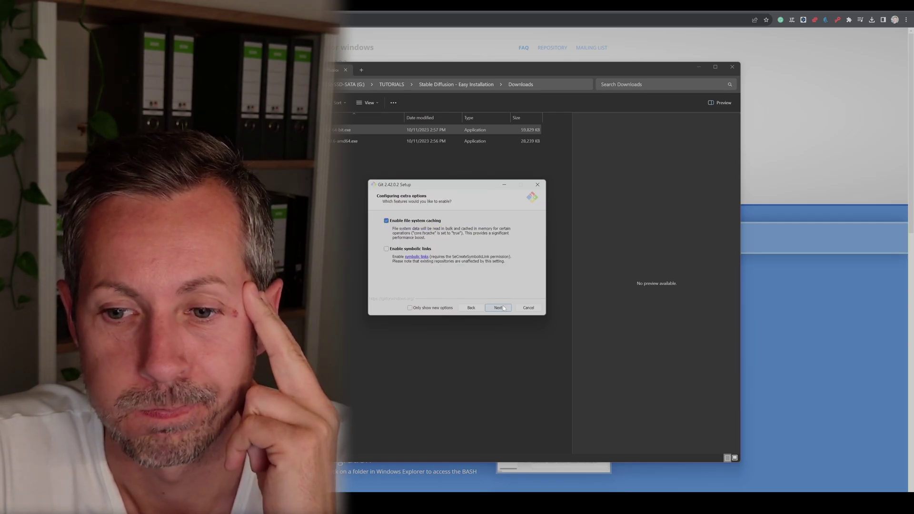
left_click(504, 308)
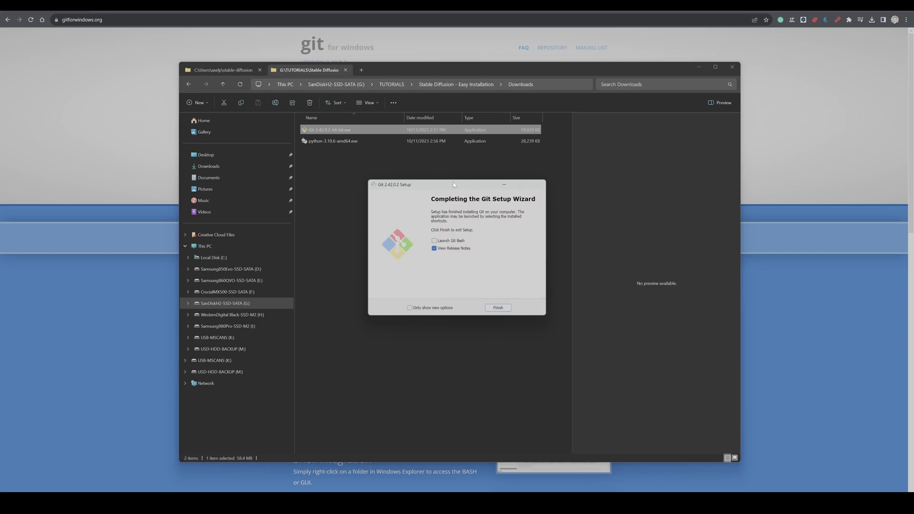
left_click(498, 308)
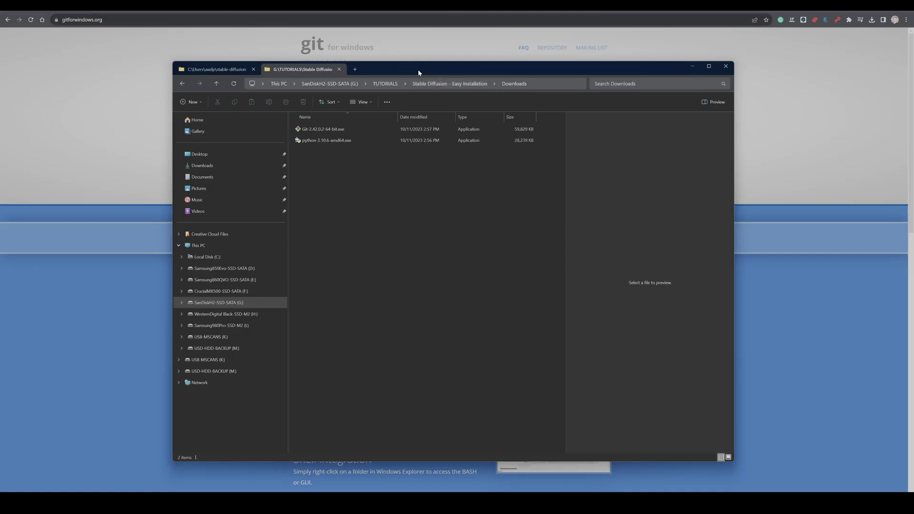
- Run python-3.10.6-amd64.exe and install it with Install Now defaults
double_click(318, 147)
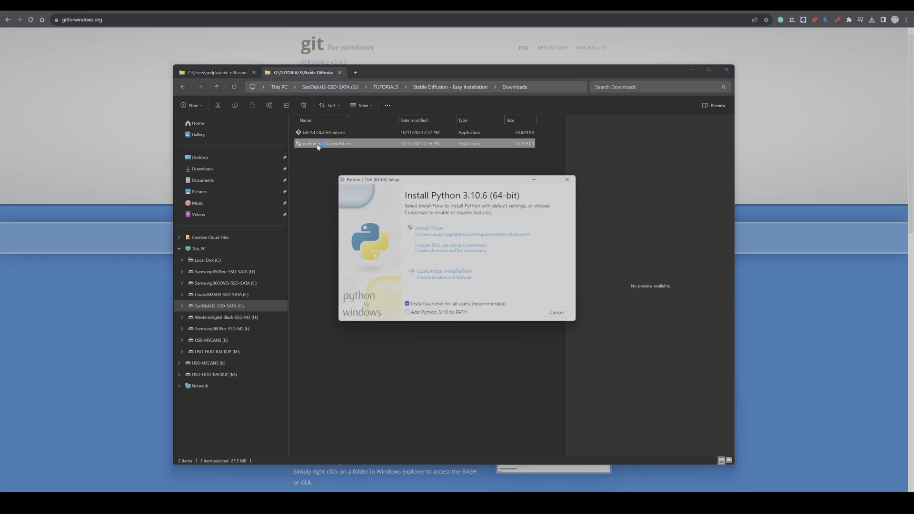
left_click(431, 230)
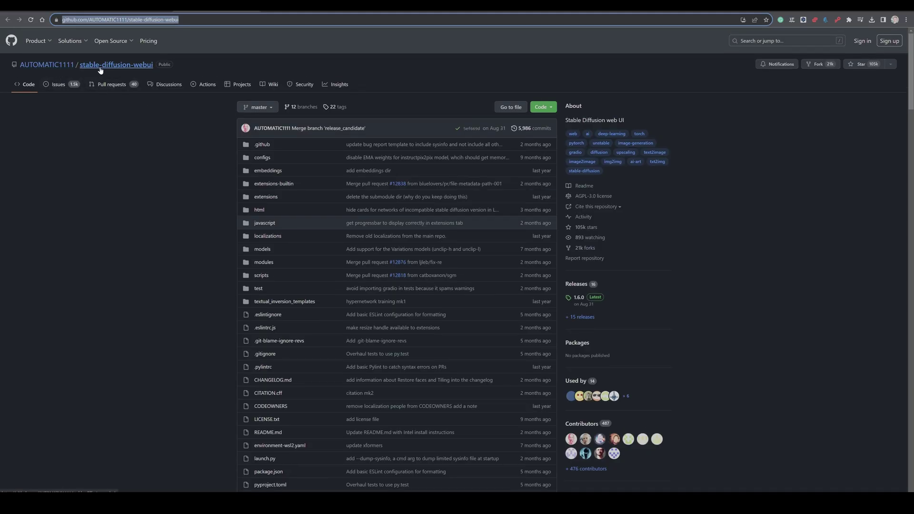
- Find the README's Windows install steps and select the stable-diffusion-webui git clone command
key("End")
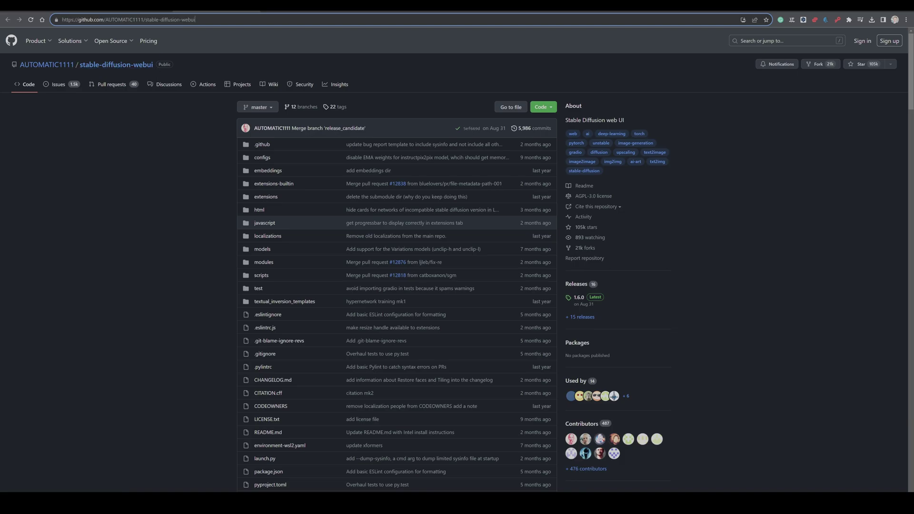
scroll(179, 216, "down", 3)
scroll(202, 213, "down", 3)
scroll(204, 214, "down", 3)
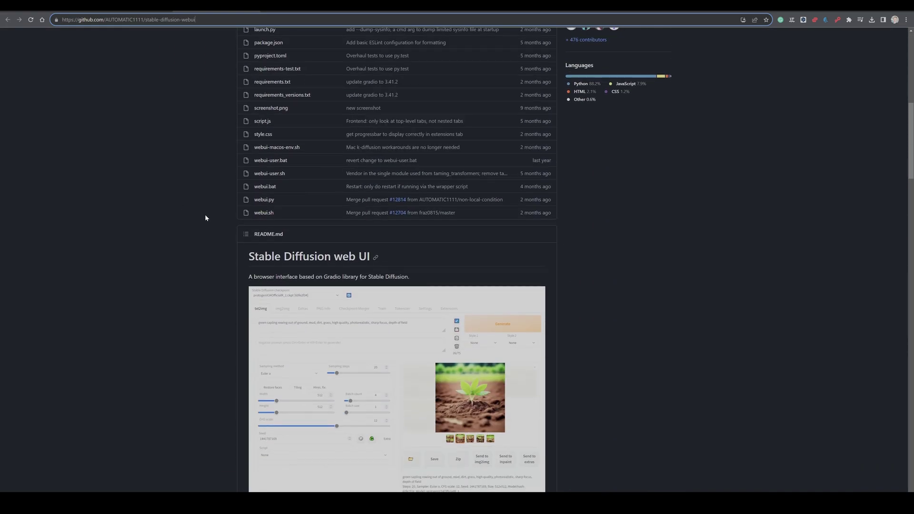
scroll(205, 214, "down", 3)
scroll(208, 216, "down", 2)
scroll(229, 224, "down", 1)
scroll(250, 229, "down", 1)
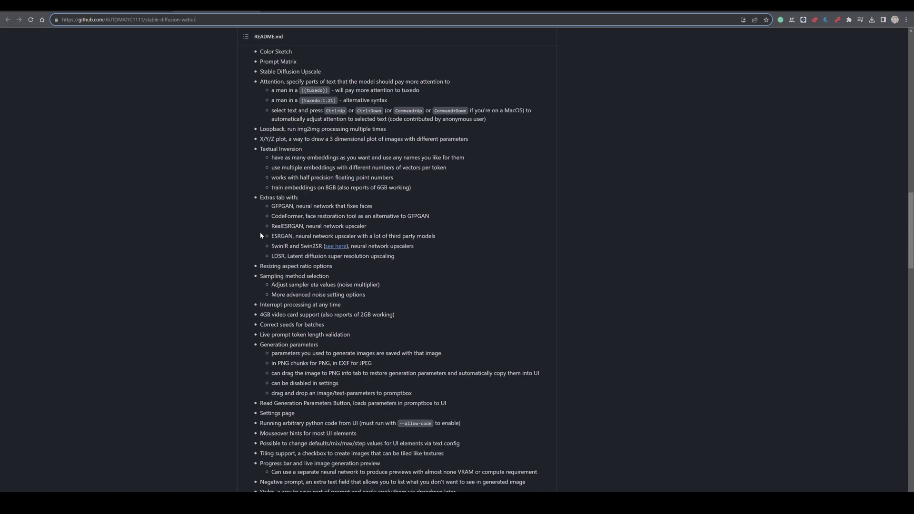
scroll(260, 235, "down", 2)
scroll(260, 235, "down", 2)
scroll(261, 236, "down", 2)
scroll(261, 236, "down", 2)
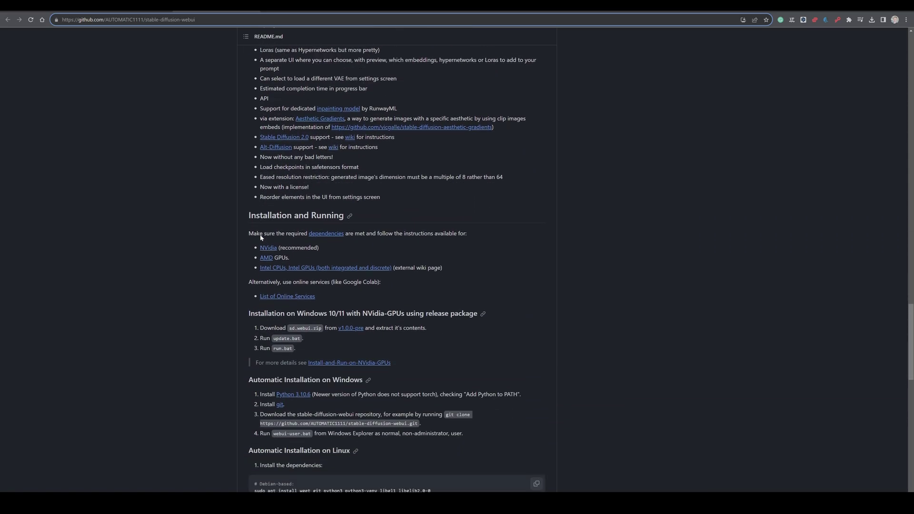
scroll(261, 238, "down", 2)
scroll(261, 239, "down", 1)
scroll(259, 239, "down", 1)
scroll(256, 238, "down", 1)
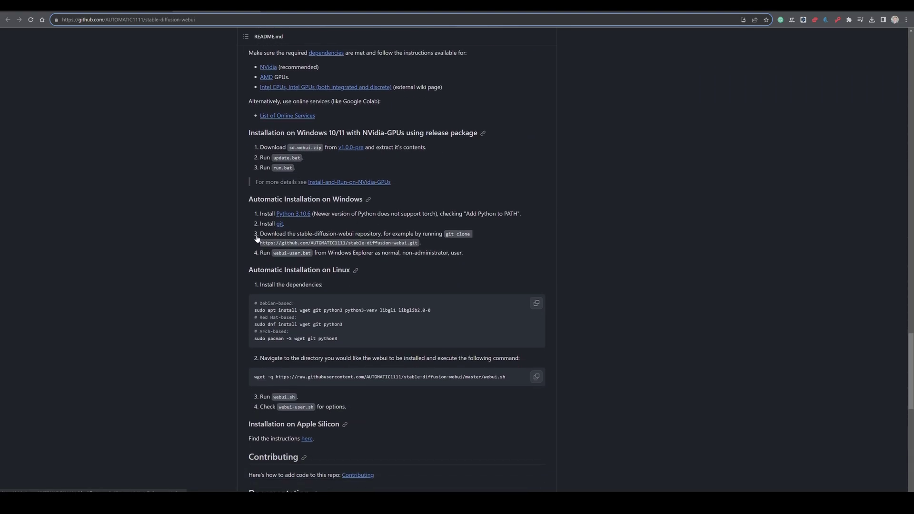
scroll(255, 239, "down", 2)
scroll(234, 190, "up", 1)
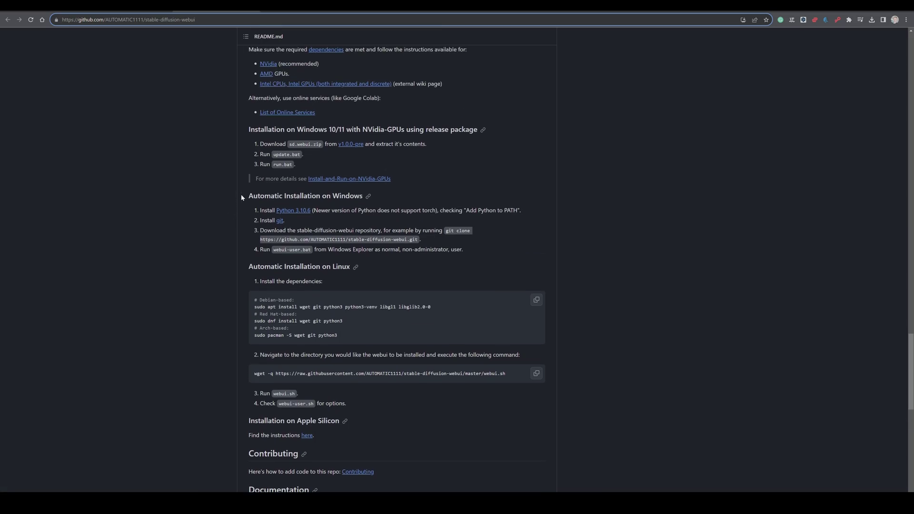
left_click_drag(248, 198, 362, 197)
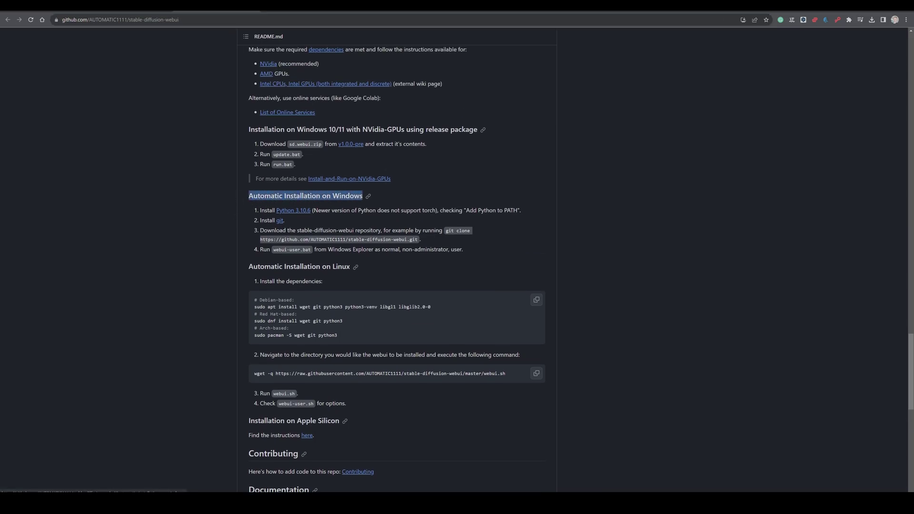
left_click(168, 227)
left_click_drag(446, 231, 419, 244)
key("ctrl+c")
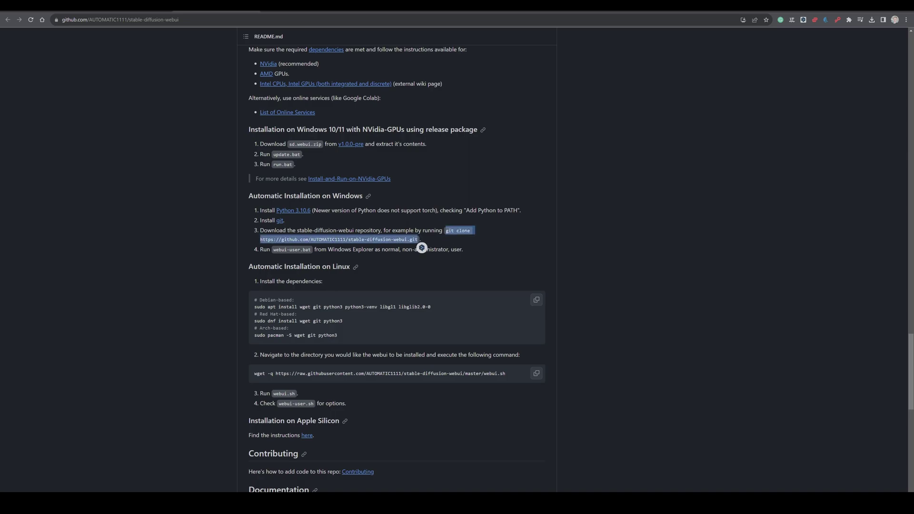
- Run the pasted git clone command in Command Prompt until delta resolution reaches 100%
key("super")
type("cmd")
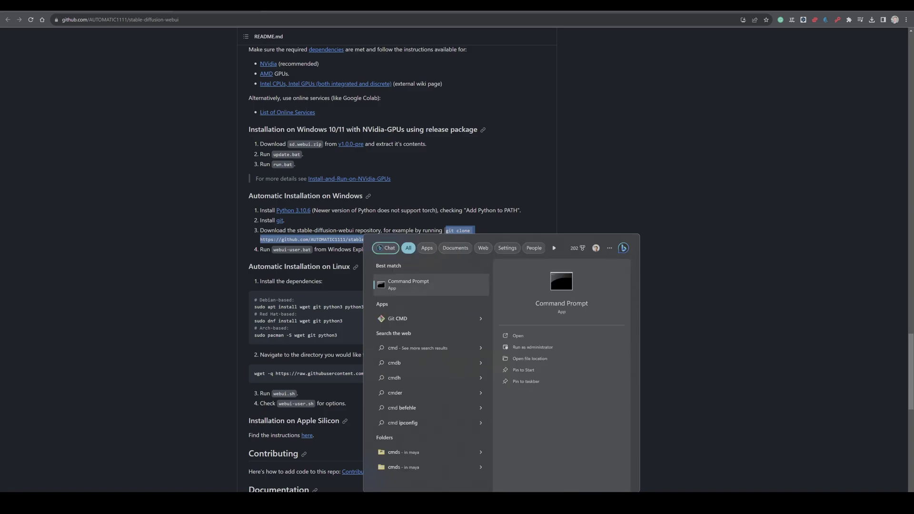
key("Return")
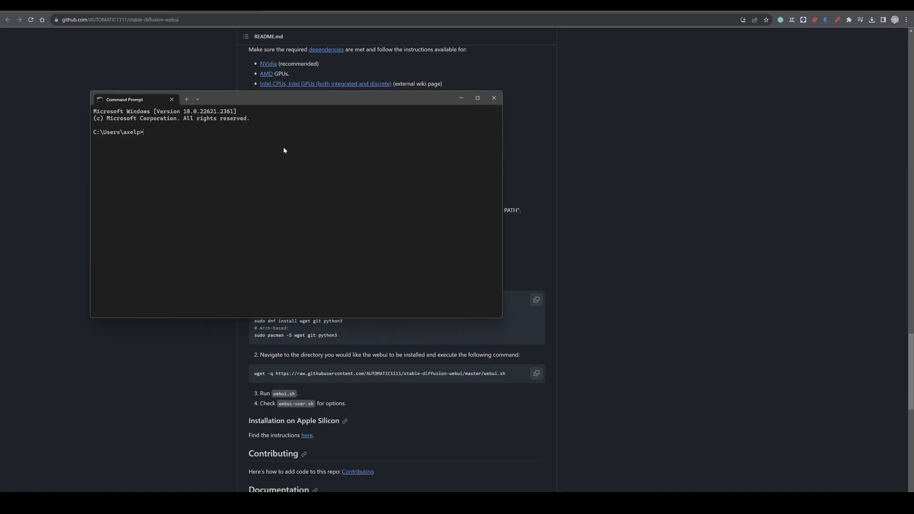
key("ctrl+v")
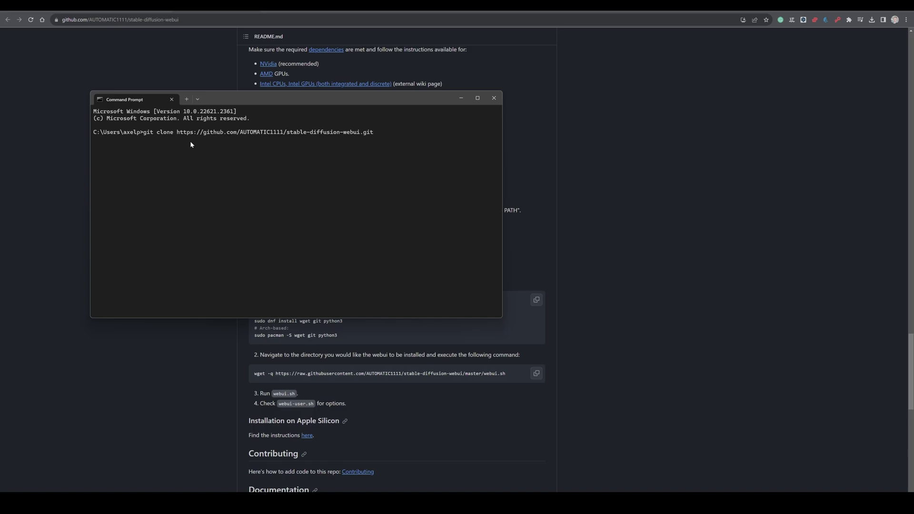
key("Return")
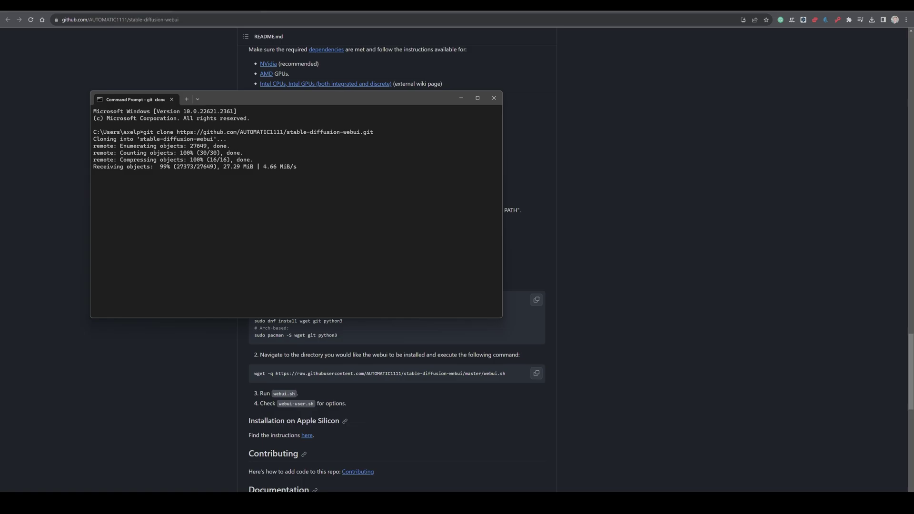
left_click_drag(322, 98, 283, 120)
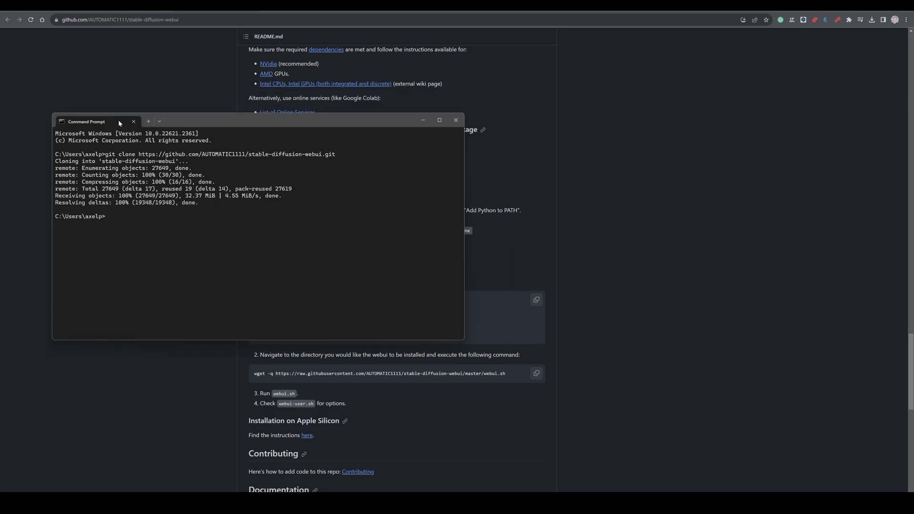
left_click_drag(187, 209, 126, 204)
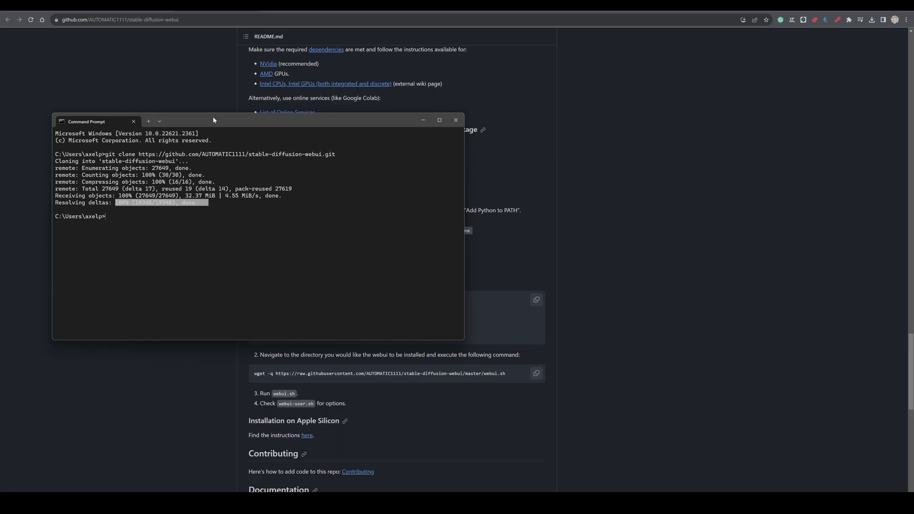
left_click_drag(213, 120, 219, 120)
- Browse to C:\Users\<user>\stable-diffusion-webui\models\Stable-diffusion in File Explorer
key("super+e")
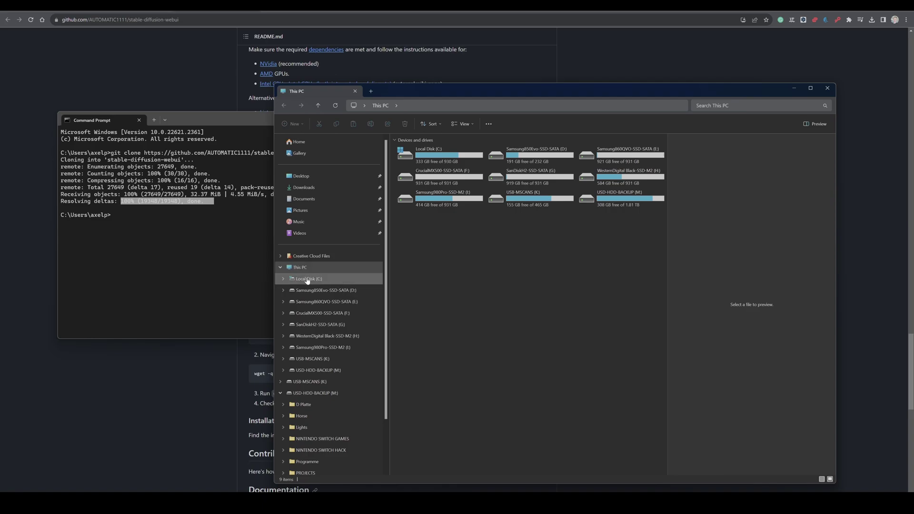
left_click(307, 280)
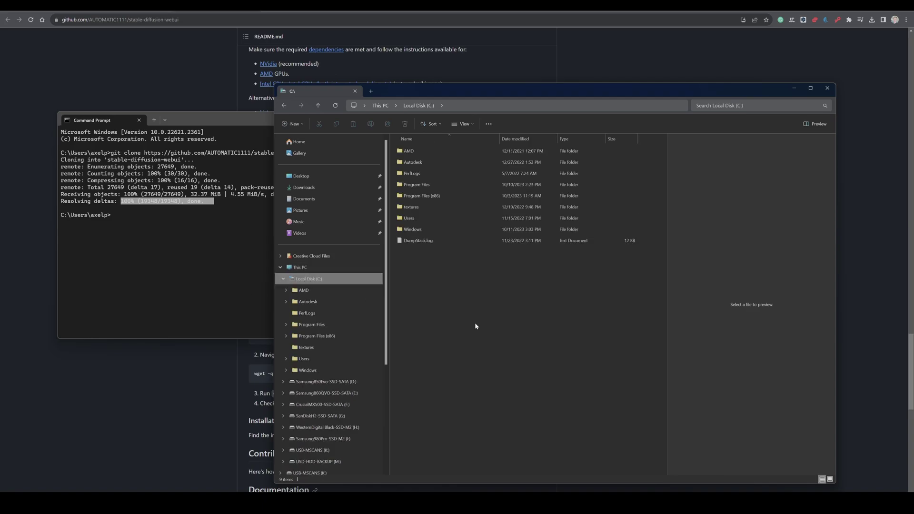
double_click(415, 218)
double_click(399, 155)
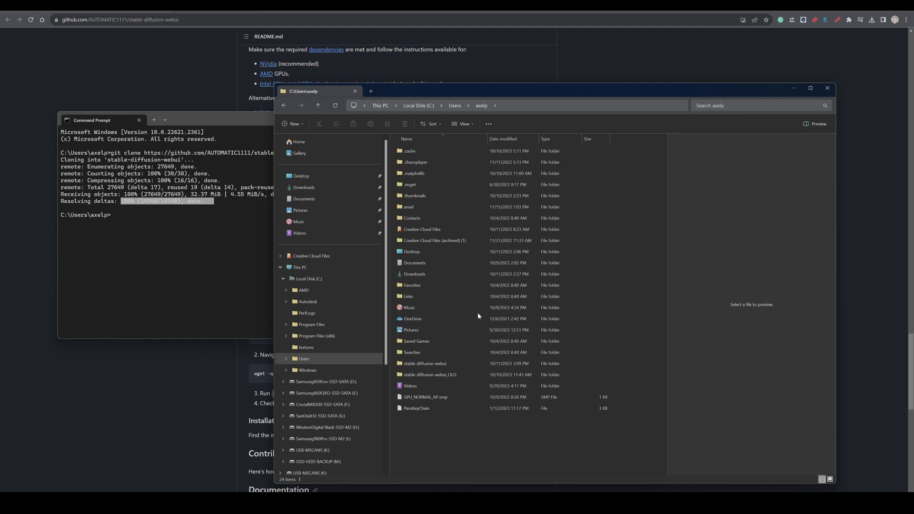
double_click(417, 363)
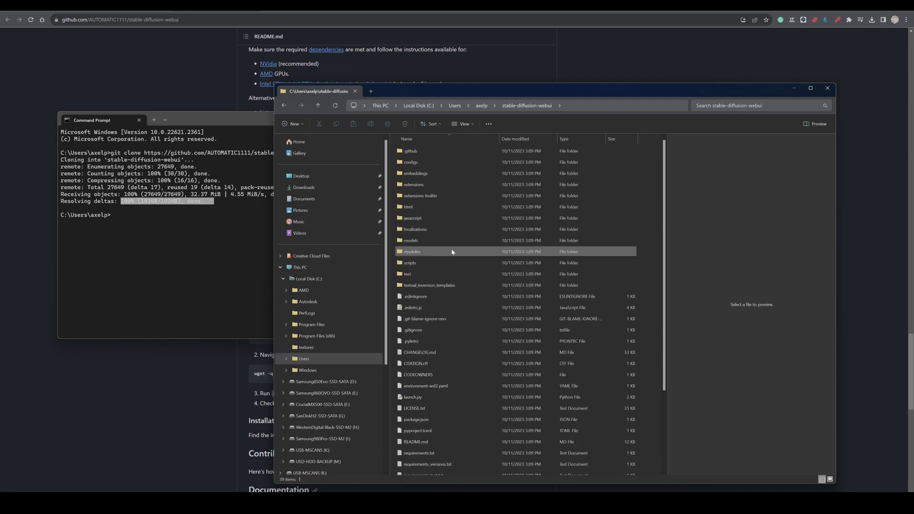
double_click(412, 242)
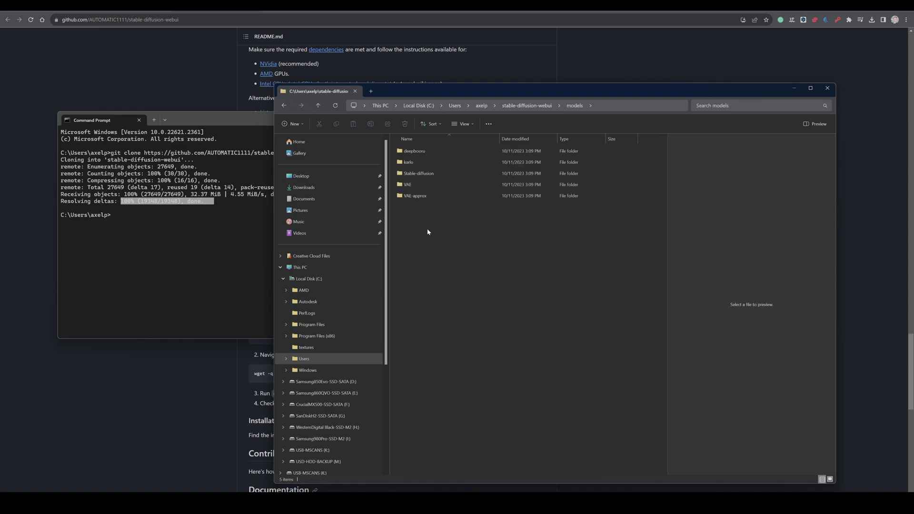
double_click(413, 176)
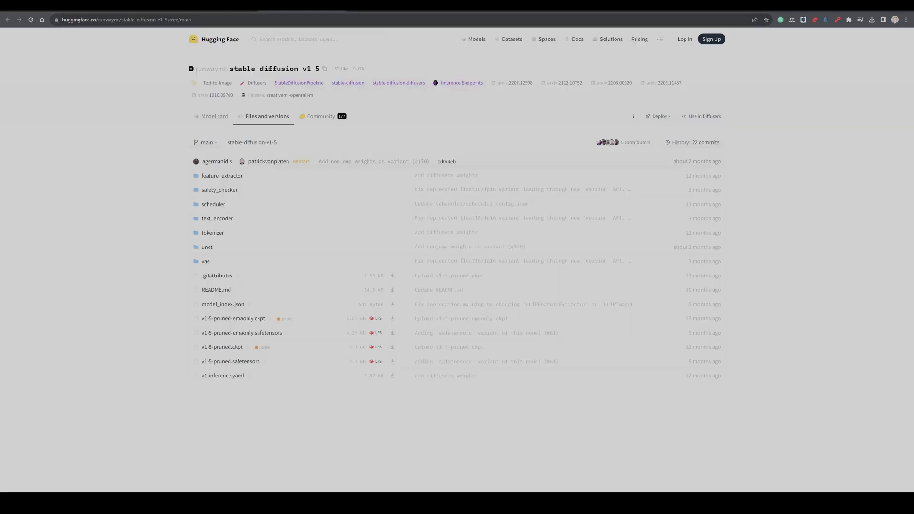
- Download v1-5-pruned-emaonly.ckpt from the stable-diffusion-v1-5 'Files and versions' list
key("ctrl+l")
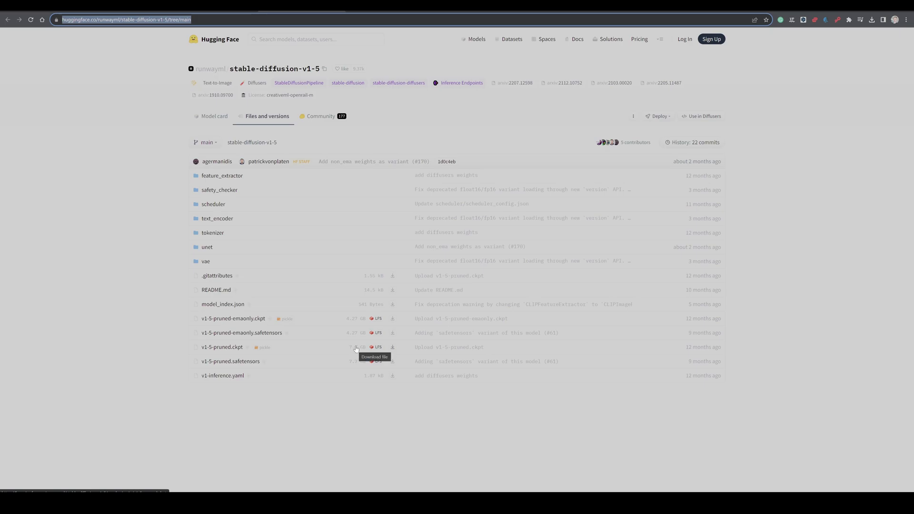
left_click(393, 320)
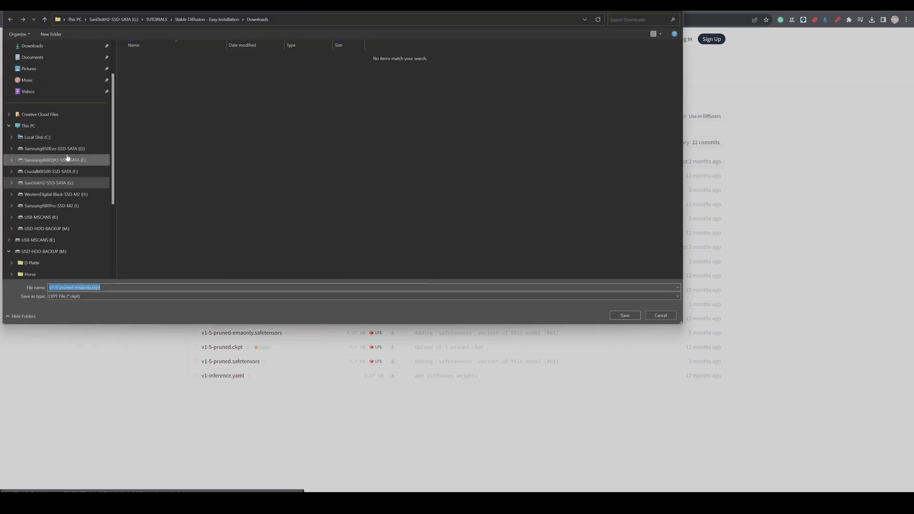
- Save v1-5-pruned-emaonly.ckpt to C:\Users\<user>\stable-diffusion-webui\models\Stable-diffusion
left_click(41, 141)
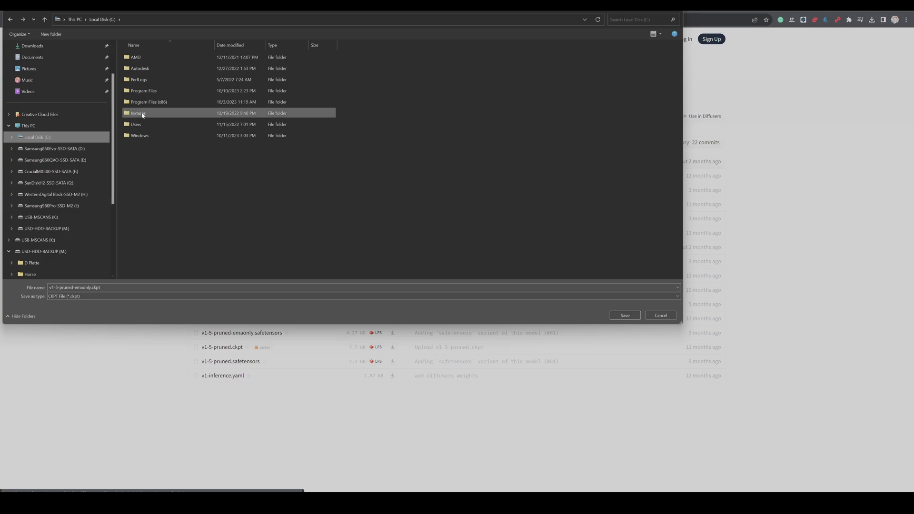
double_click(135, 124)
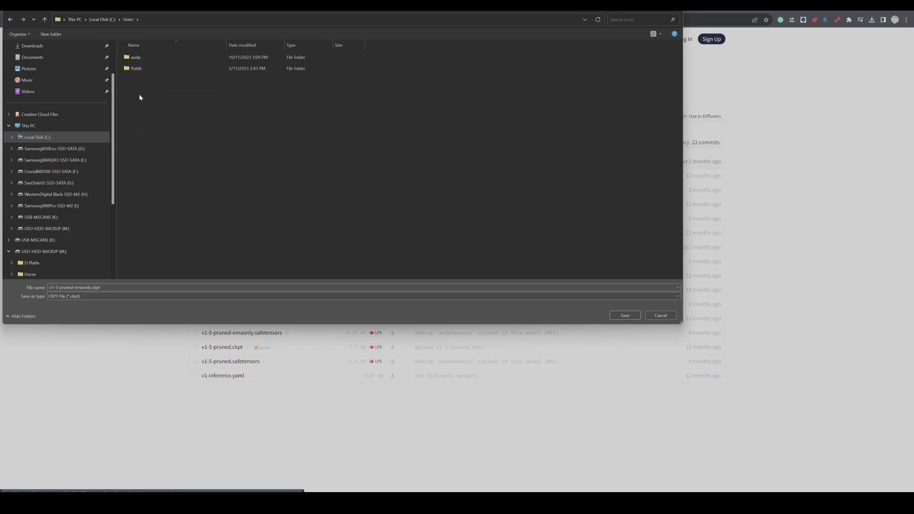
double_click(134, 58)
scroll(164, 153, "down", 1)
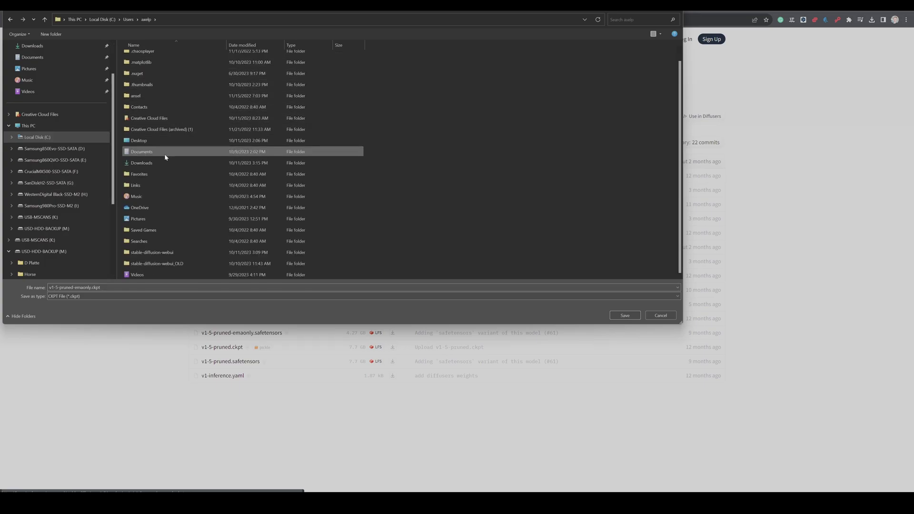
left_click(149, 253)
double_click(148, 254)
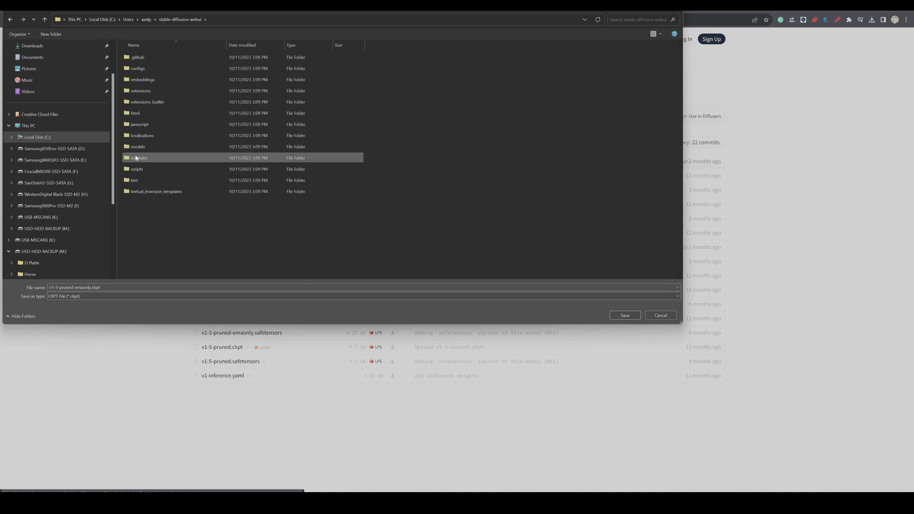
double_click(148, 146)
double_click(145, 79)
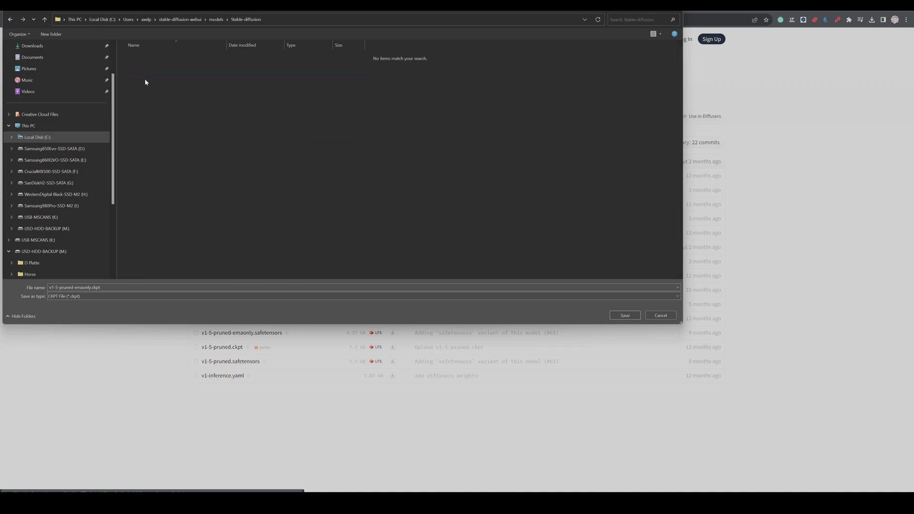
left_click(625, 315)
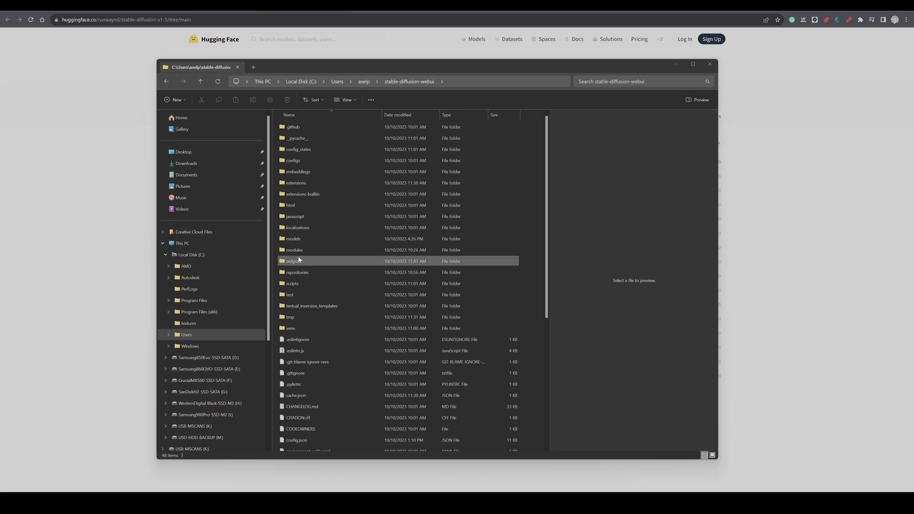
- Check both .ckpt files in models\Stable-diffusion, then go back to the stable-diffusion-webui folder
double_click(298, 244)
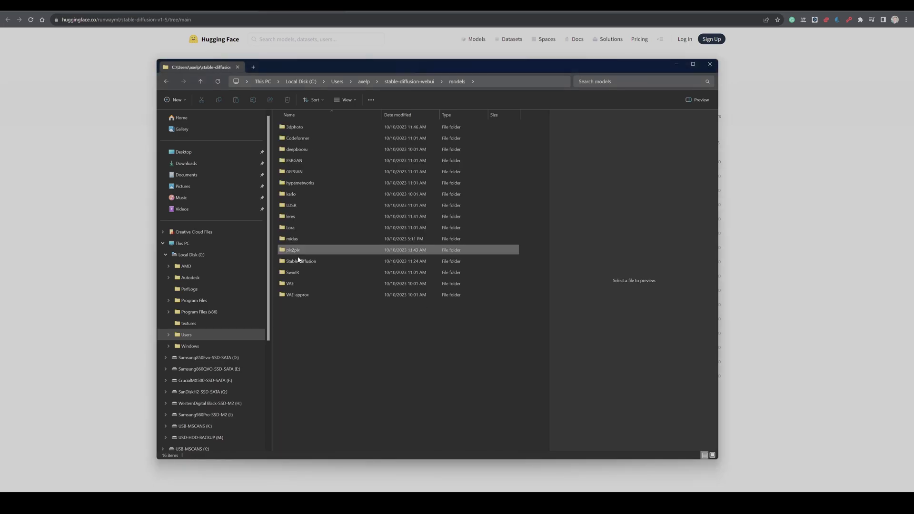
double_click(297, 265)
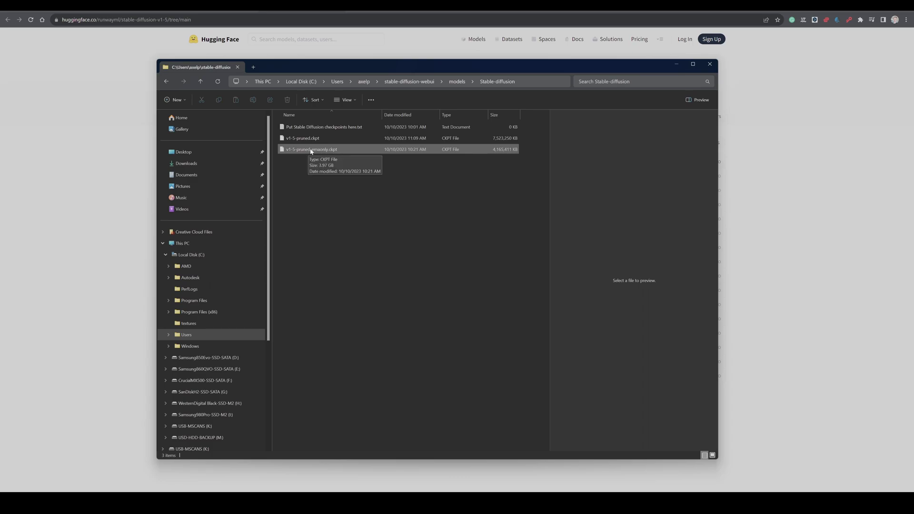
left_click(403, 82)
scroll(394, 168, "down", 6)
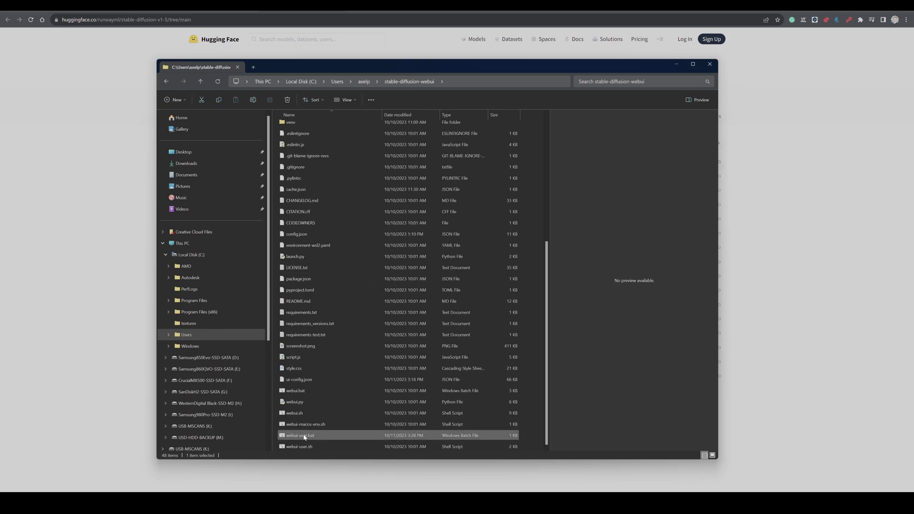
- Open webui-user.bat in Notepad using the Edit command from its full context menu
left_click(302, 437)
right_click(300, 438)
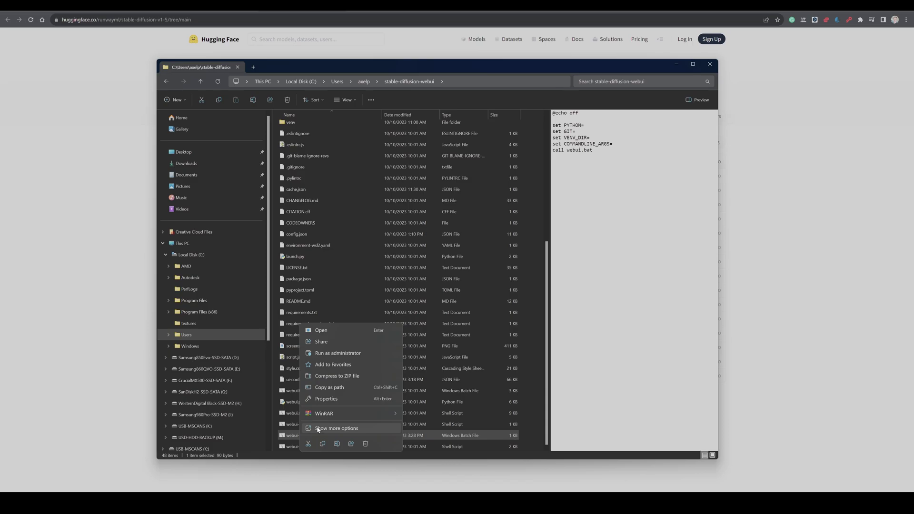
left_click(318, 428)
left_click(318, 283)
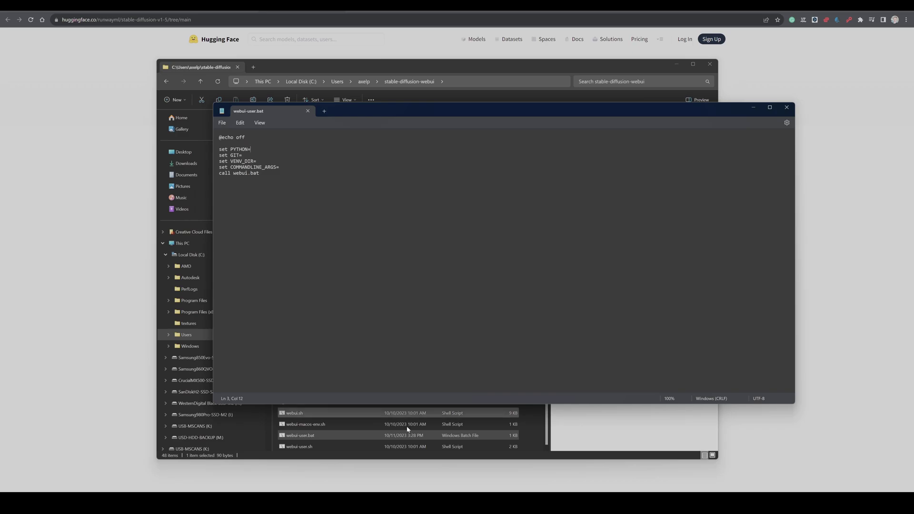
- Find Python 3.10 from Start and open the folder that holds python.exe
key("super")
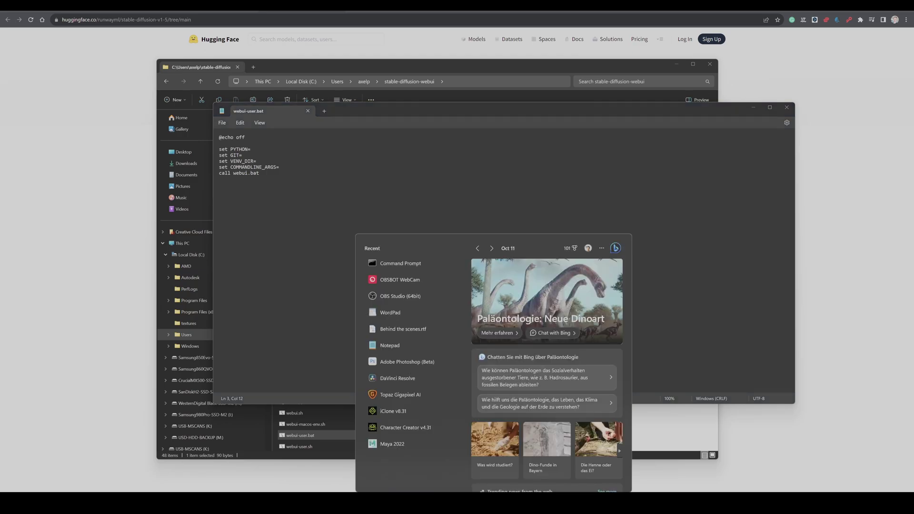
type("py")
right_click(411, 283)
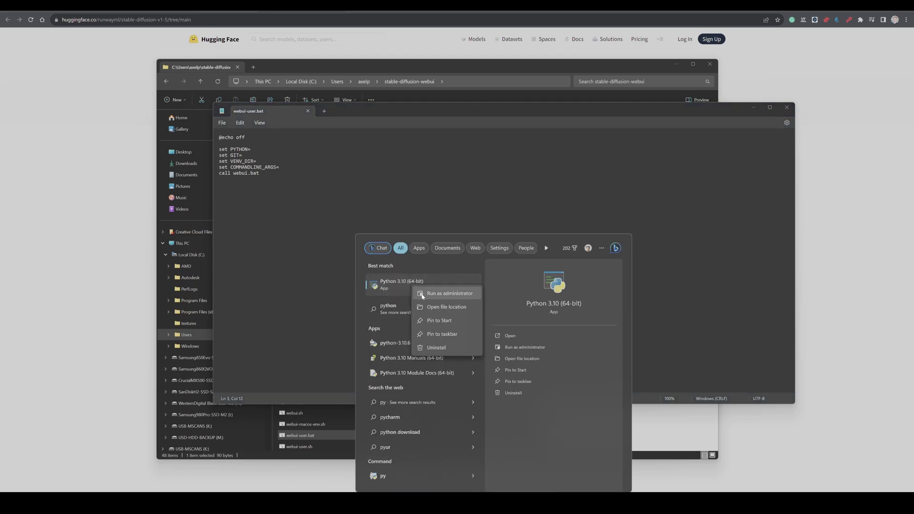
left_click(429, 307)
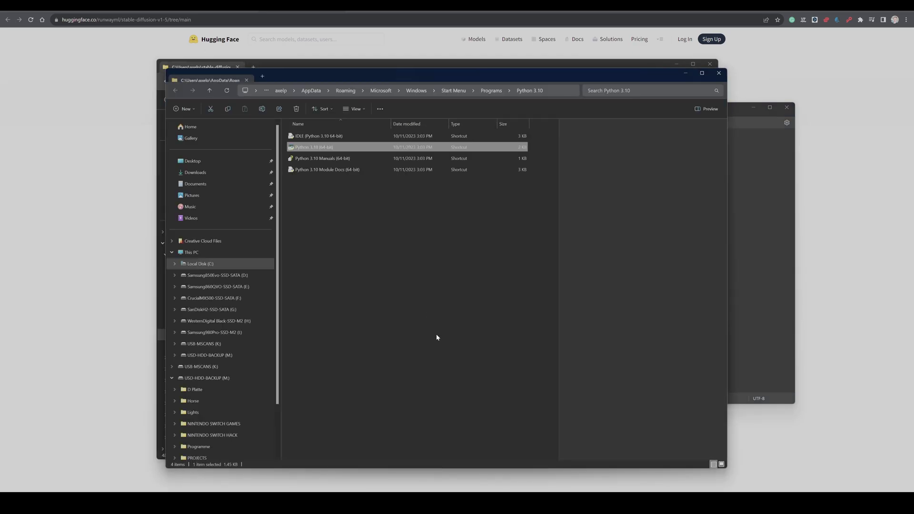
right_click(307, 149)
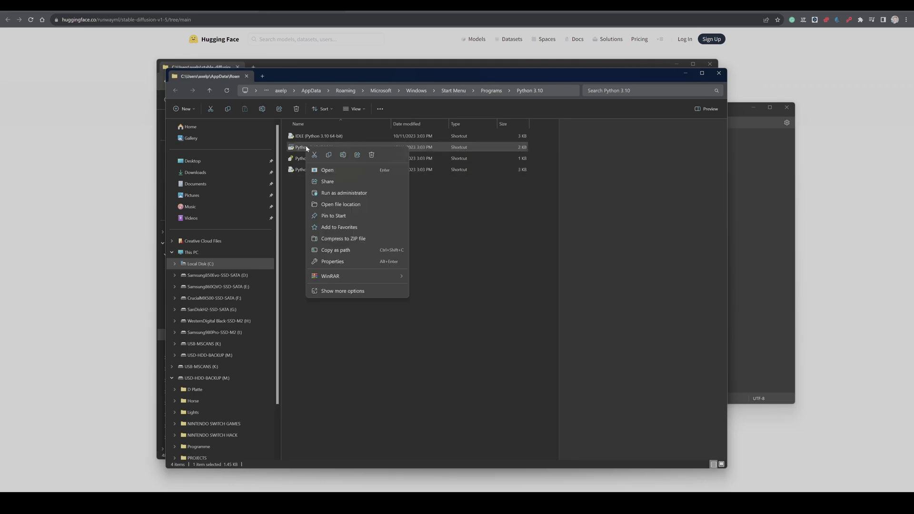
left_click(330, 205)
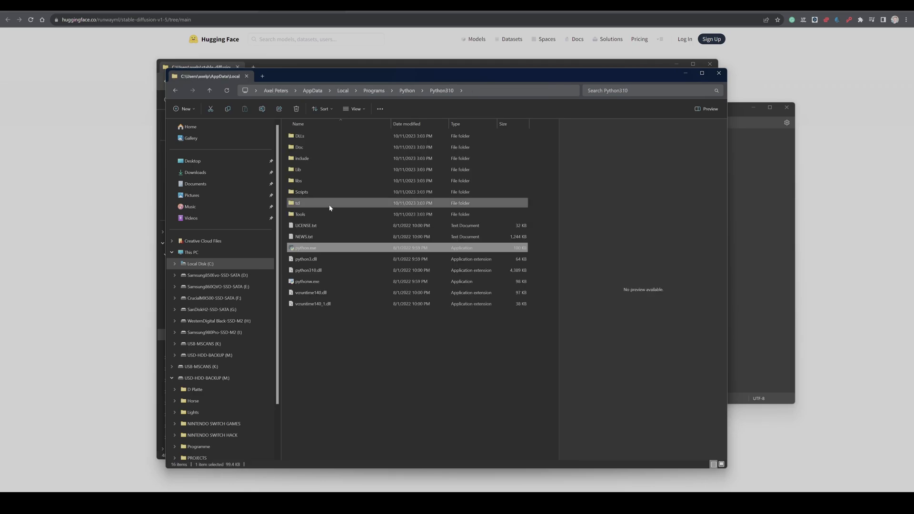
left_click(499, 90)
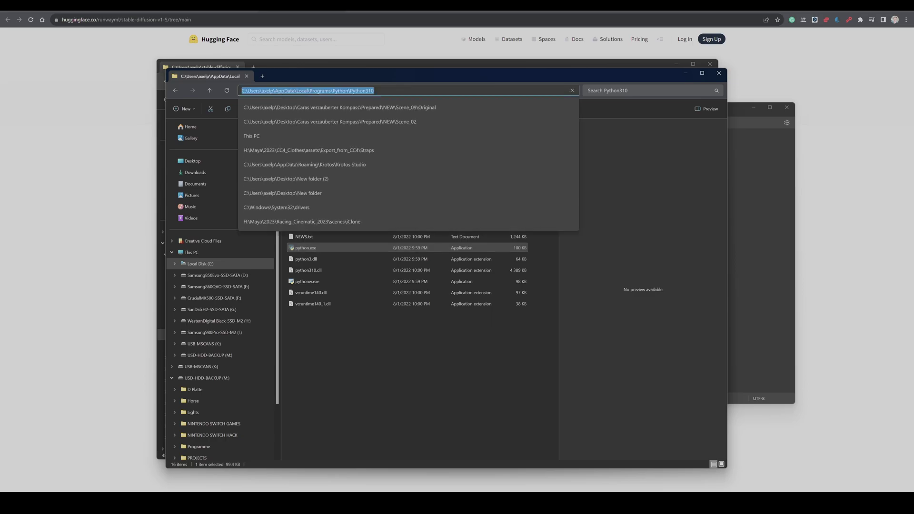
left_click(373, 384)
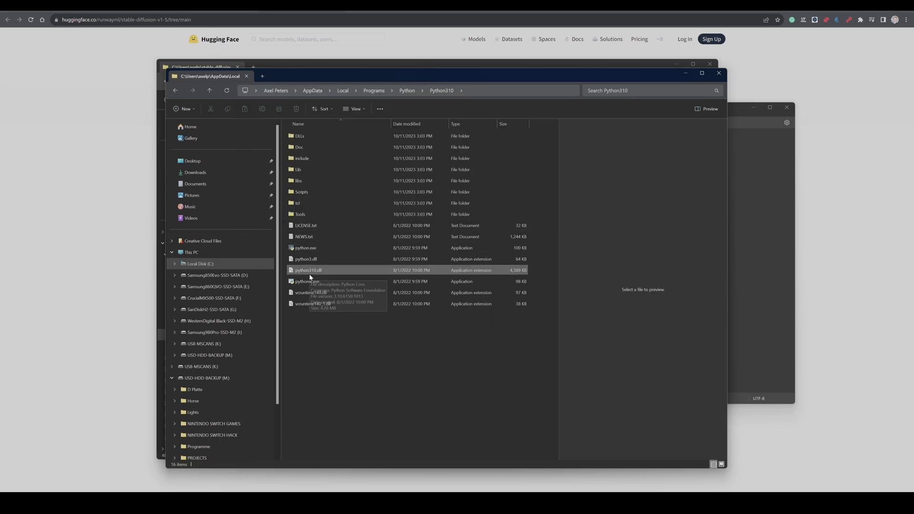
- Copy python.exe's full path and close the Python310 folder window
left_click(306, 248)
right_click(305, 248)
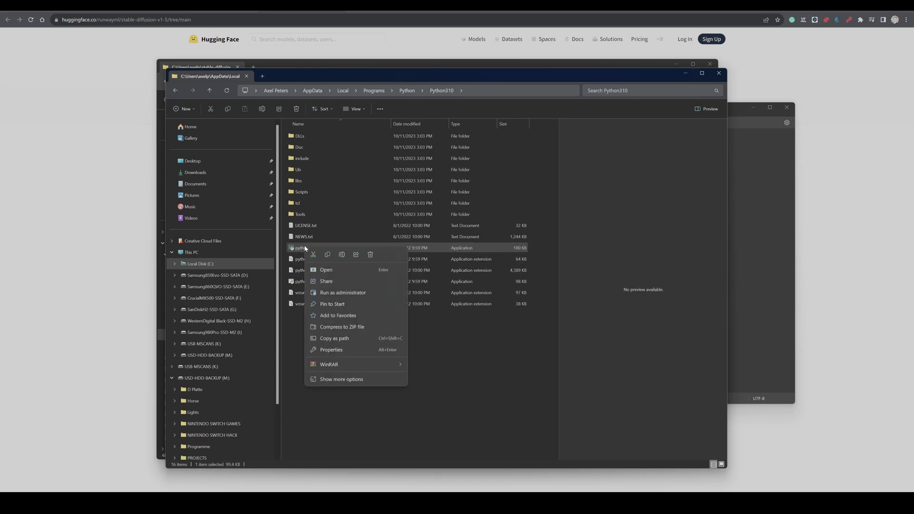
left_click(331, 337)
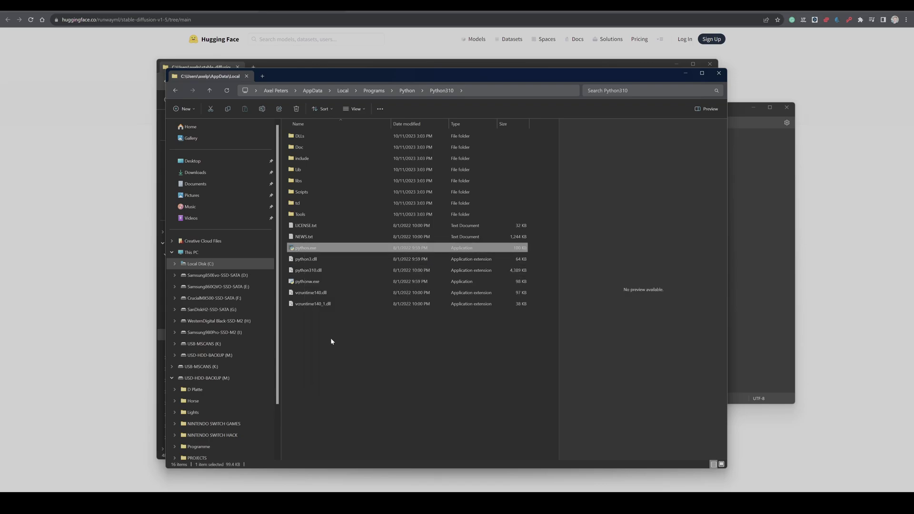
left_click(718, 73)
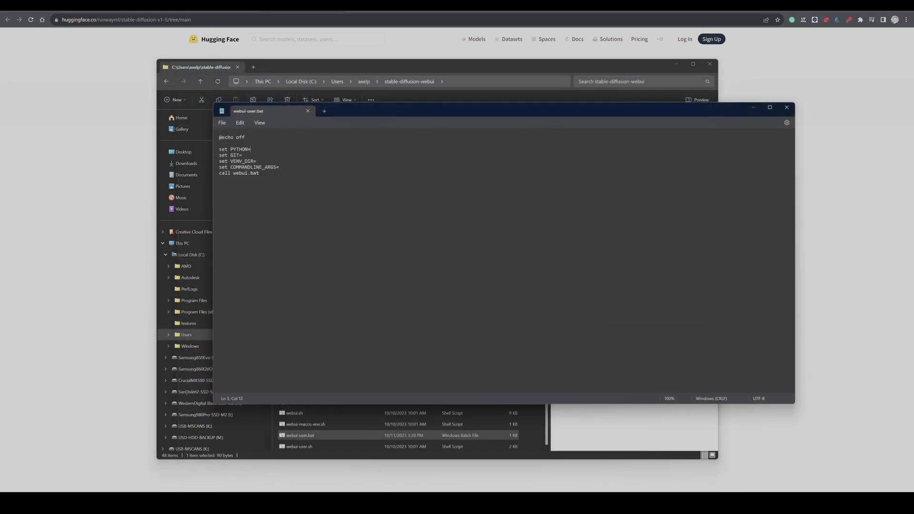
- Paste the python.exe path after set PYTHON=, add a 'git pull' line, and save
type("\"C:\\Users\\axelp\\AppData\\Local\\Programs\\Python\\Python310\\python.exe\"")
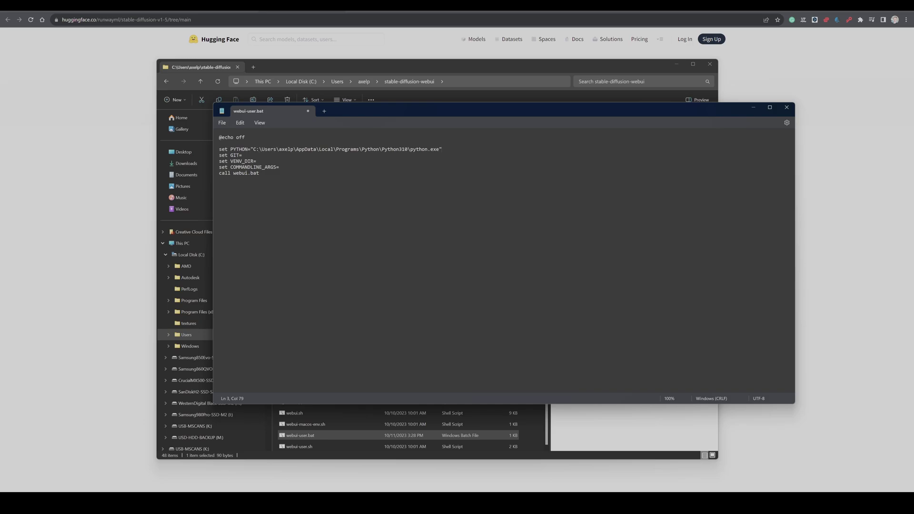
key("Return")
type("git pull")
left_click(220, 123)
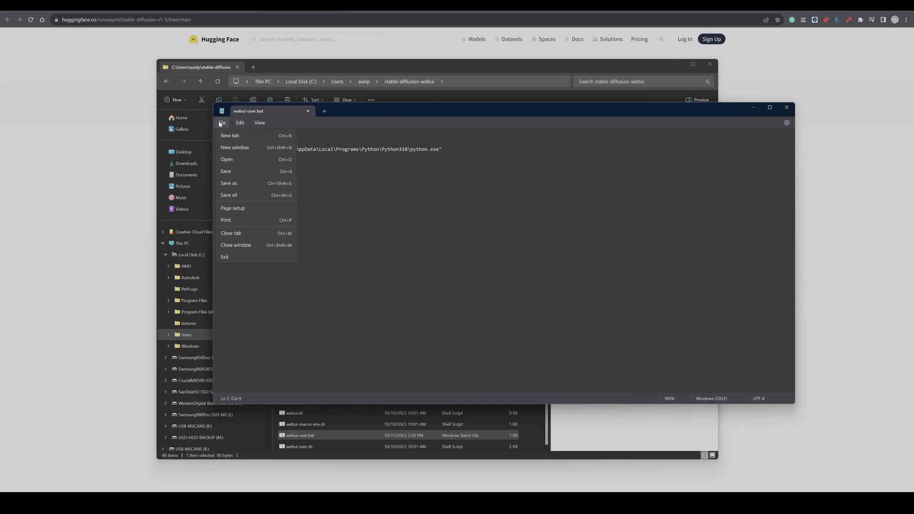
left_click(225, 171)
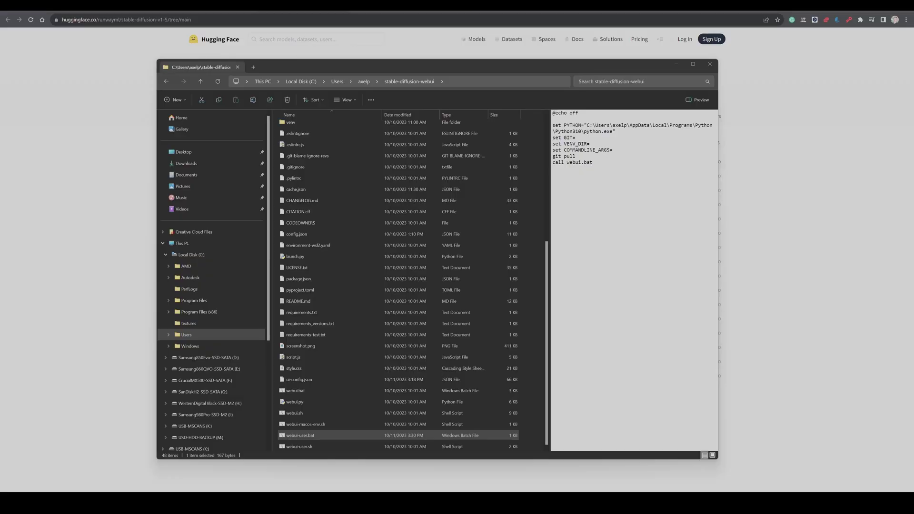
left_click_drag(446, 68, 443, 63)
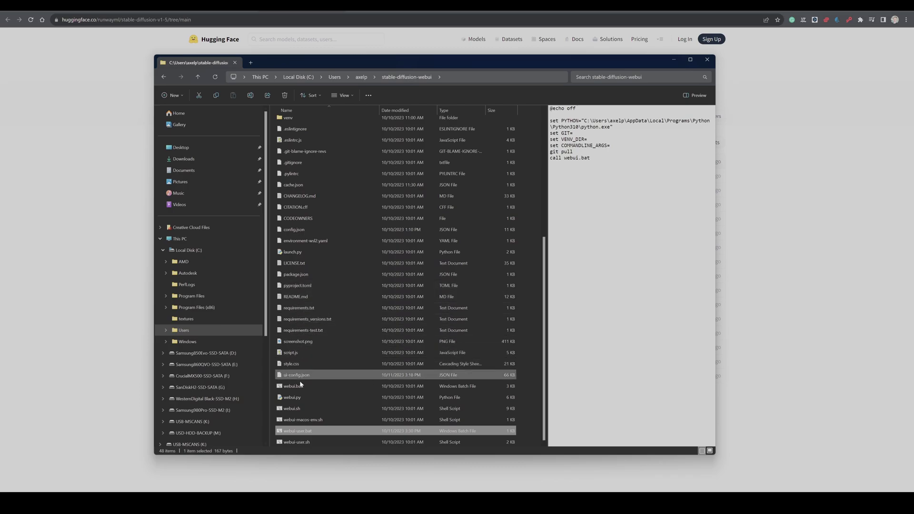
double_click(294, 432)
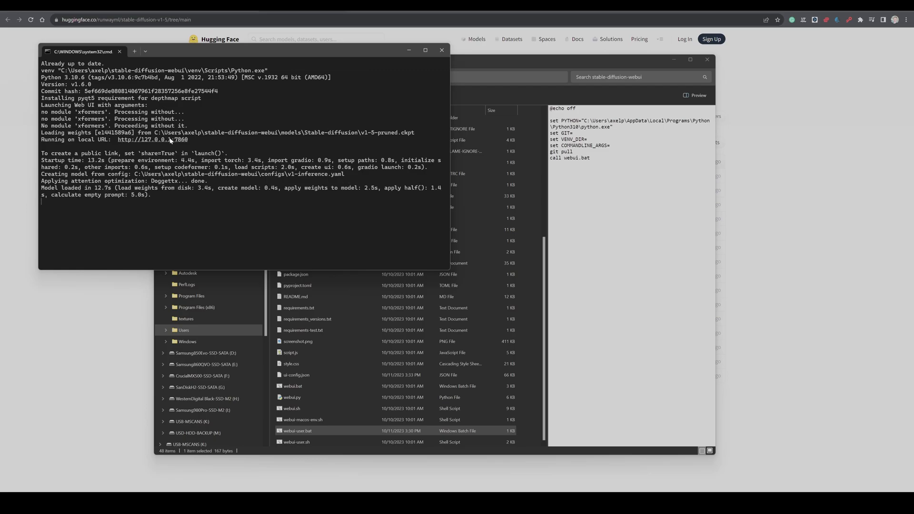
left_click_drag(188, 138, 120, 143)
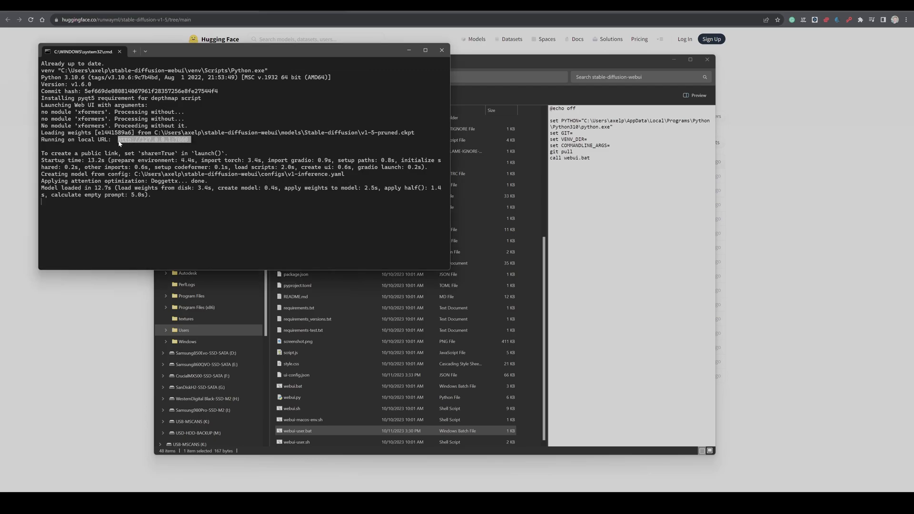
key("ctrl+c")
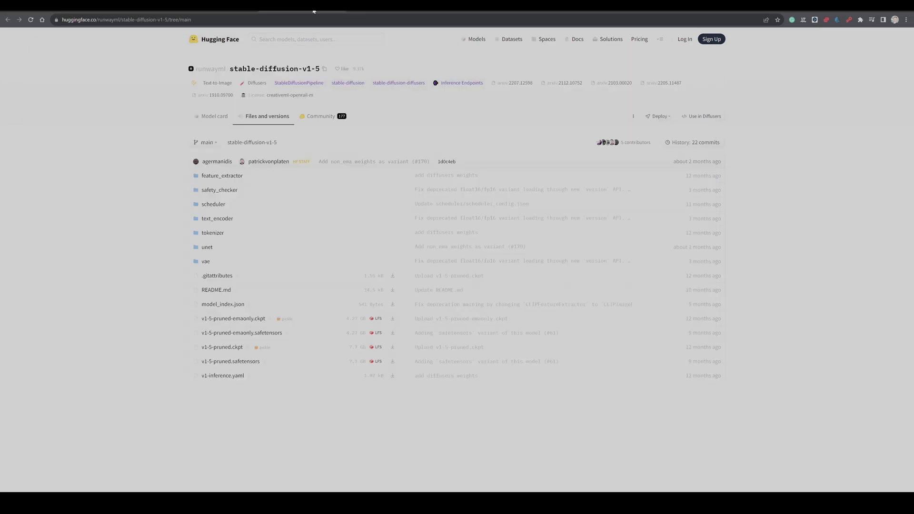
- Load 127.0.0.1:7860, keep v1-5-pruned.ckpt as the checkpoint, and view the Extensions tab
left_click(314, 20)
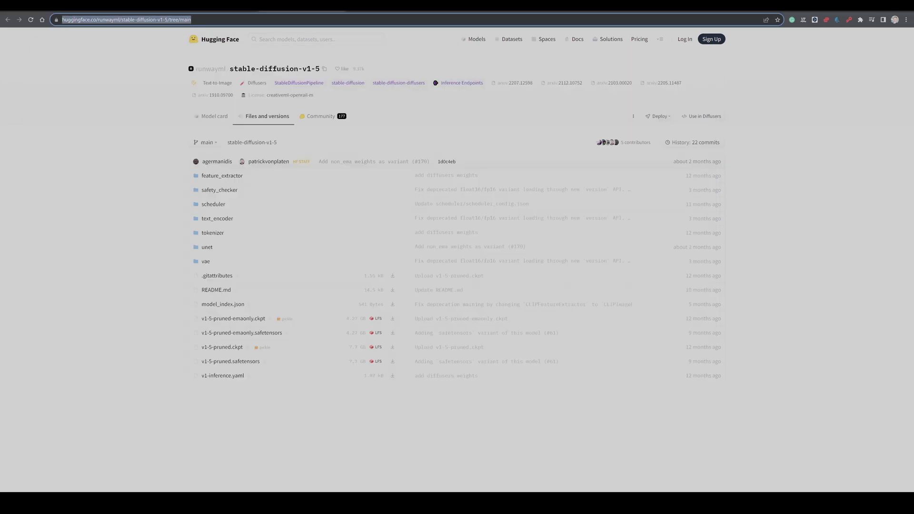
key("ctrl+v")
key("Return")
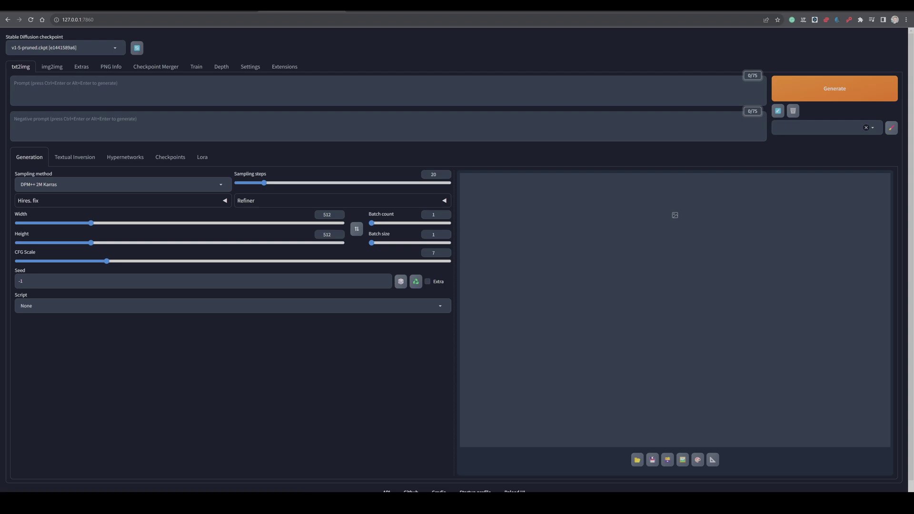
left_click(114, 46)
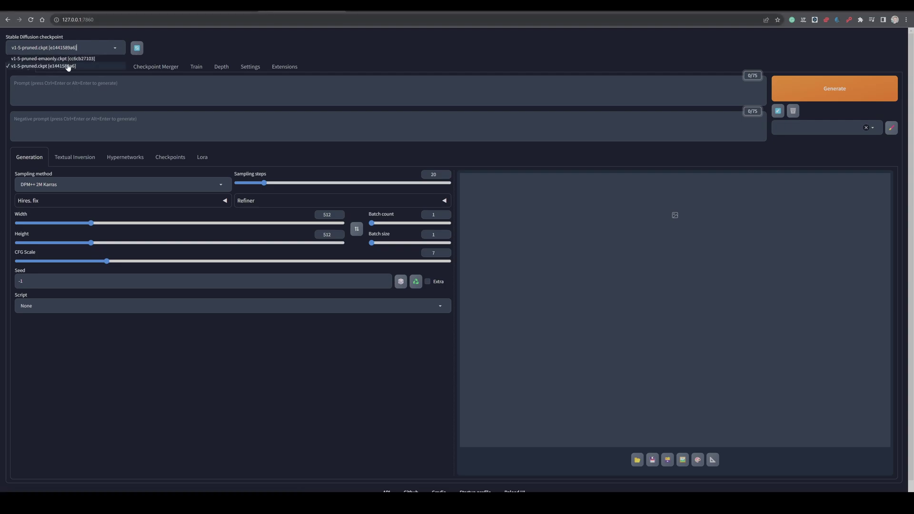
left_click(182, 43)
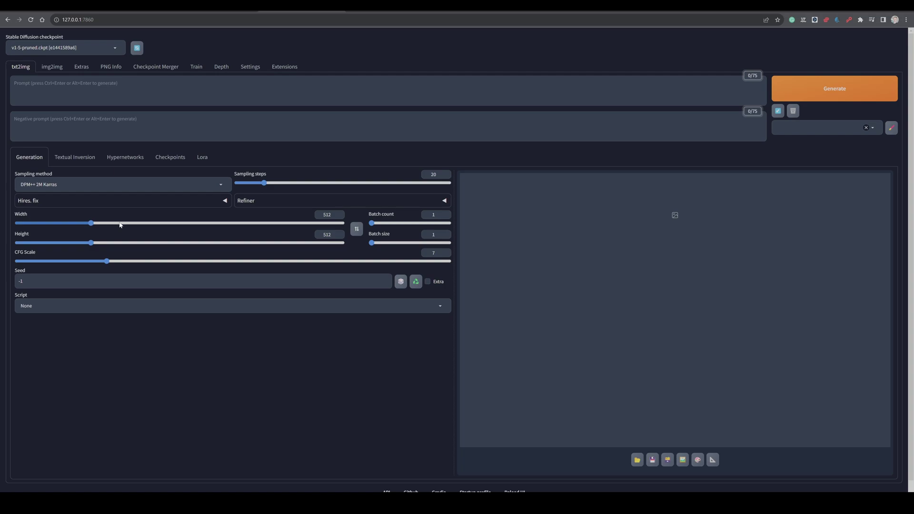
left_click(284, 68)
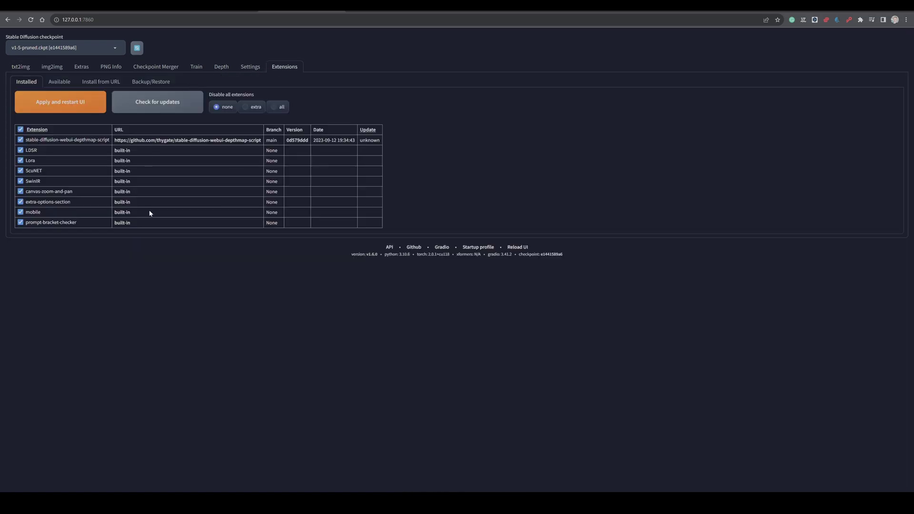
- Switch back to the txt2img tab
left_click(27, 67)
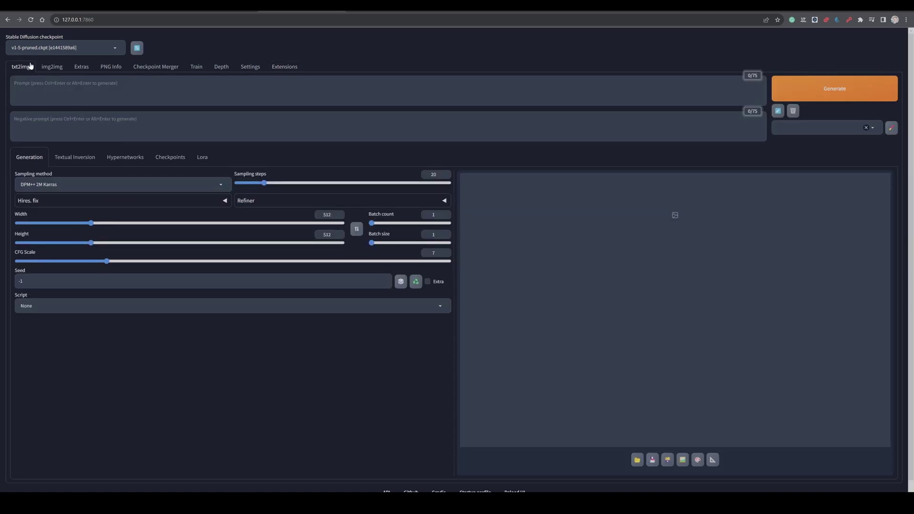